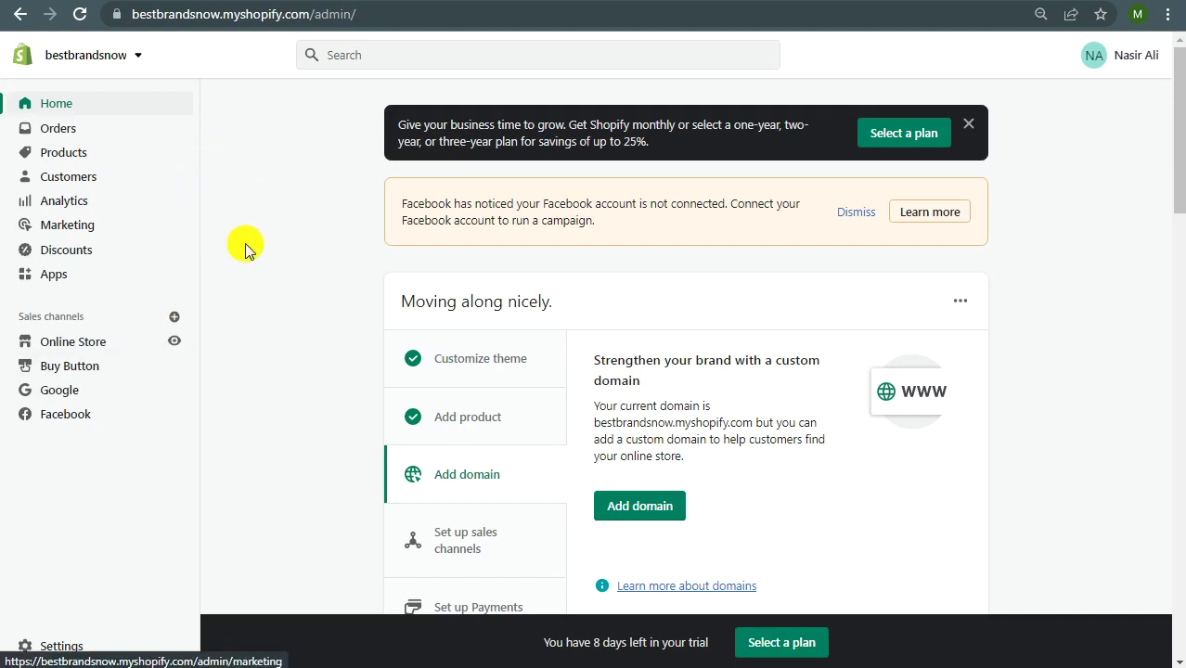
# Step: Show the Inventory list under Products: 100 Black, 20 Yellow and 50 Red car variants available
pyautogui.click(61, 154)
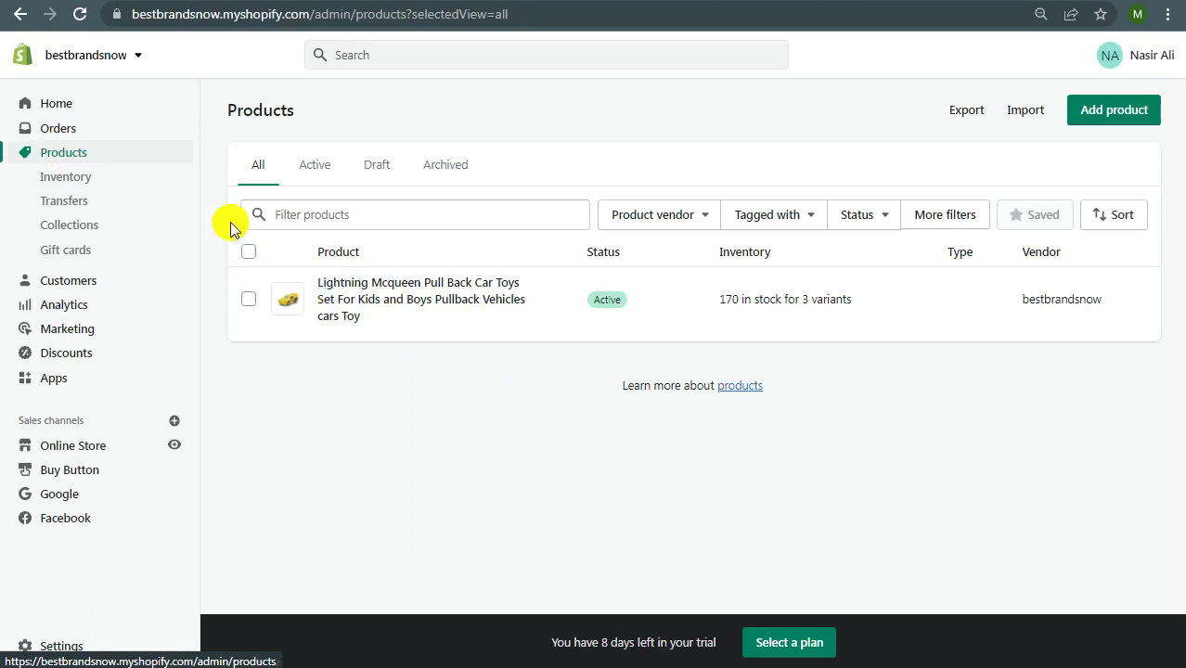
pyautogui.click(76, 179)
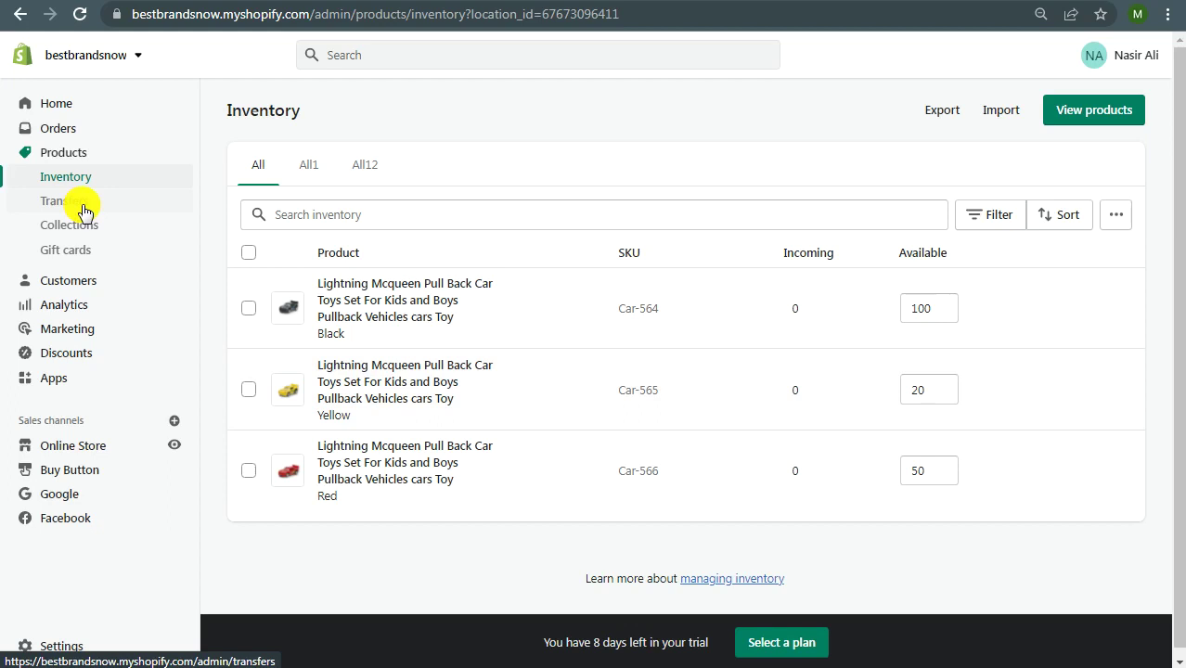
# Step: From the Transfers list, start a new blank inventory transfer
pyautogui.click(84, 212)
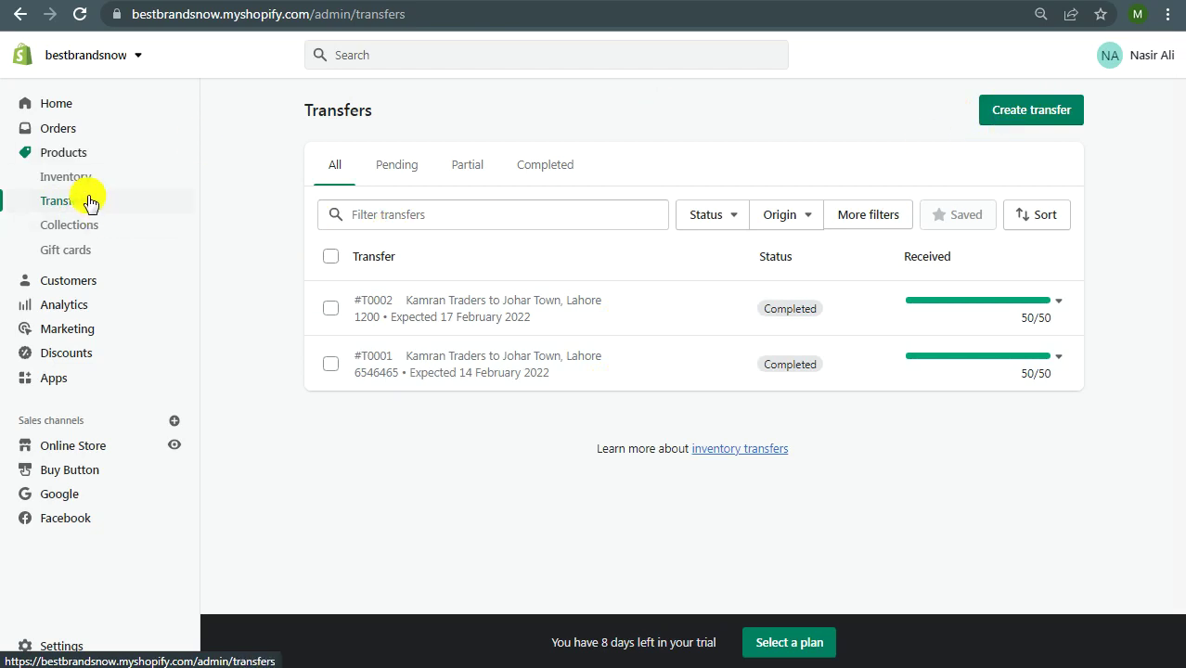
pyautogui.click(1028, 112)
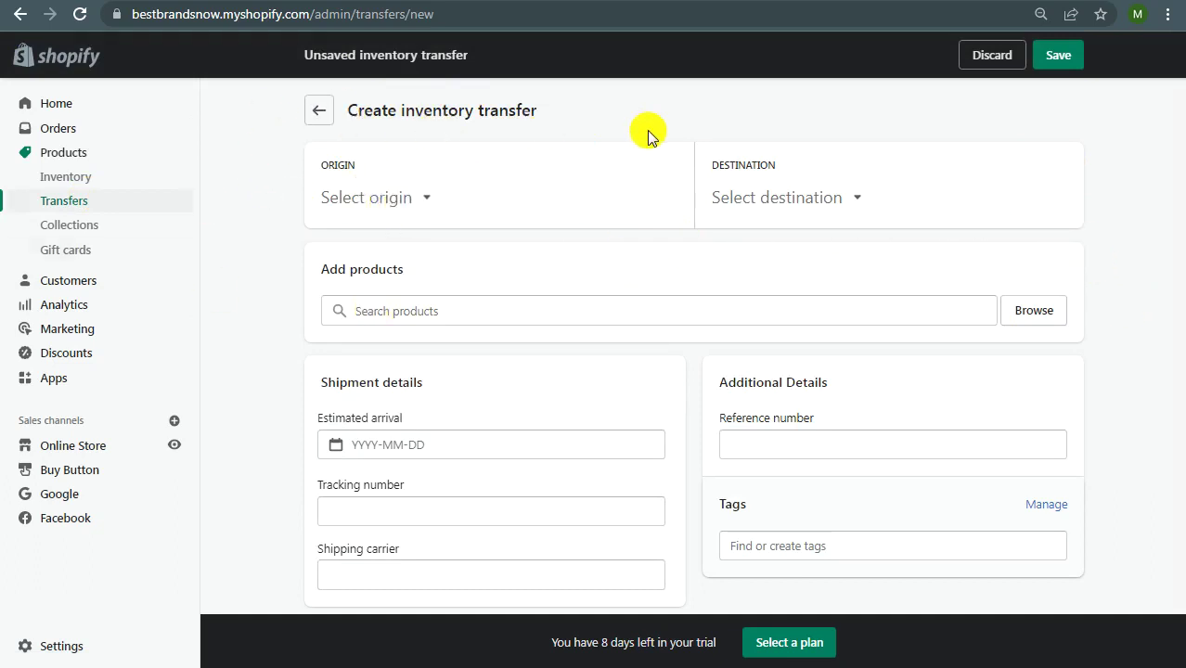
# Step: Check the origin and destination lists, then choose Create new supplier for the origin
pyautogui.click(414, 207)
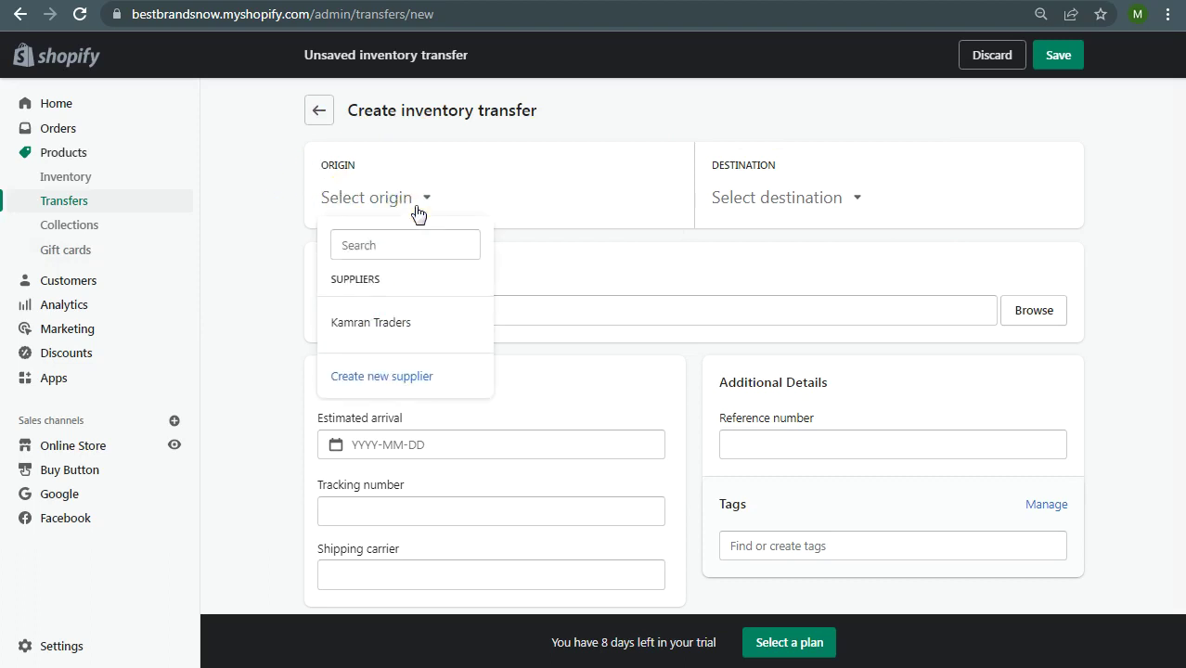
pyautogui.click(416, 213)
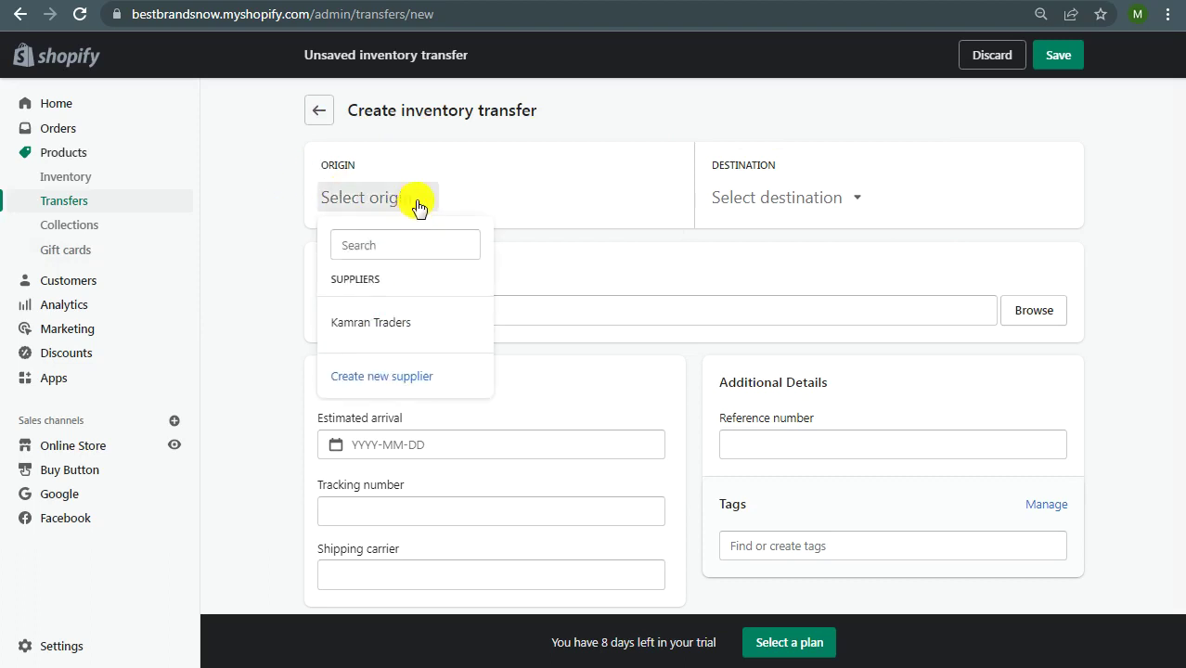
pyautogui.click(547, 257)
pyautogui.click(794, 206)
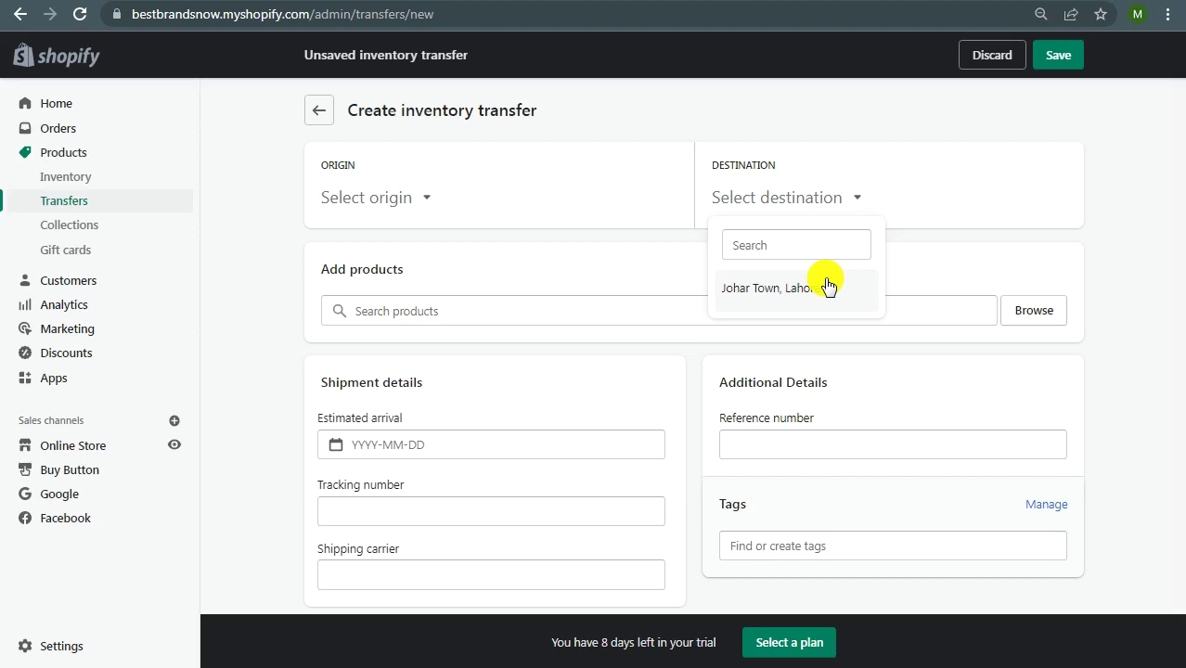
pyautogui.click(644, 273)
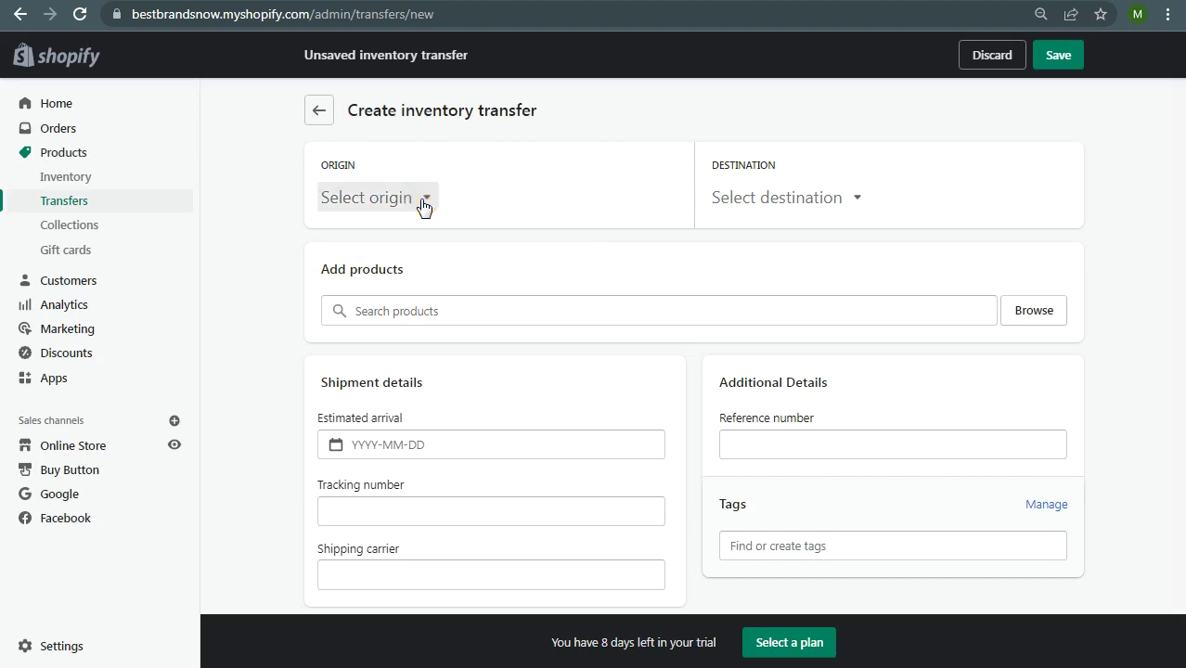
pyautogui.click(422, 202)
pyautogui.click(379, 384)
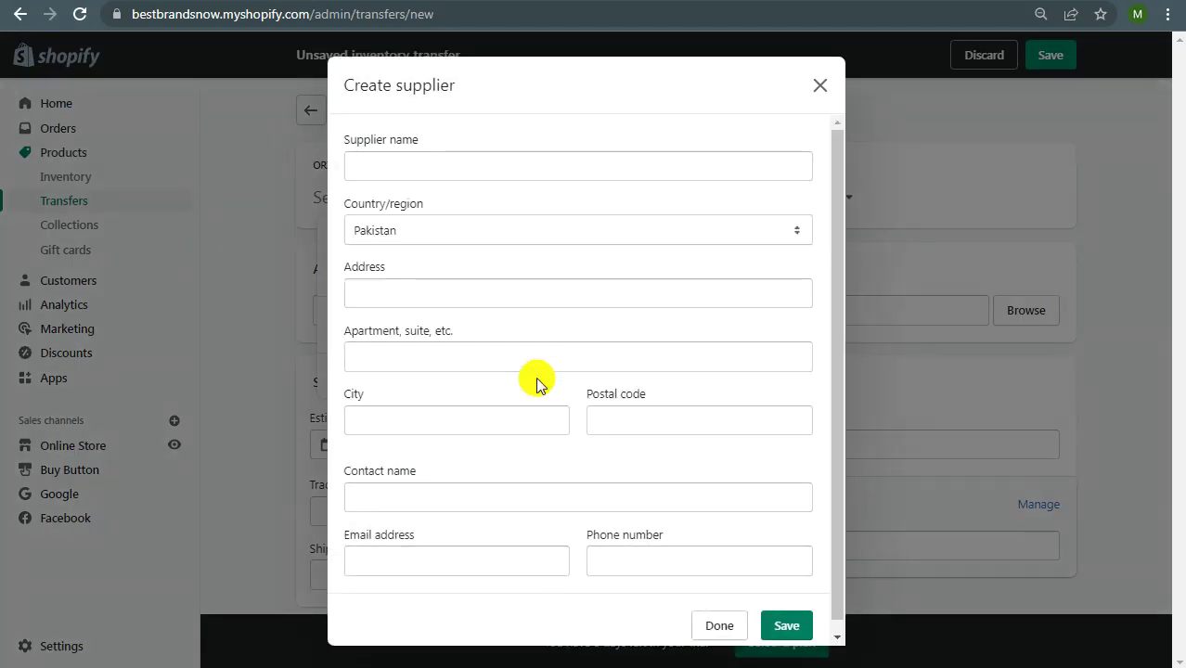
# Step: Name the new supplier Hafiz Traders and keep Pakistan as its country
pyautogui.click(550, 158)
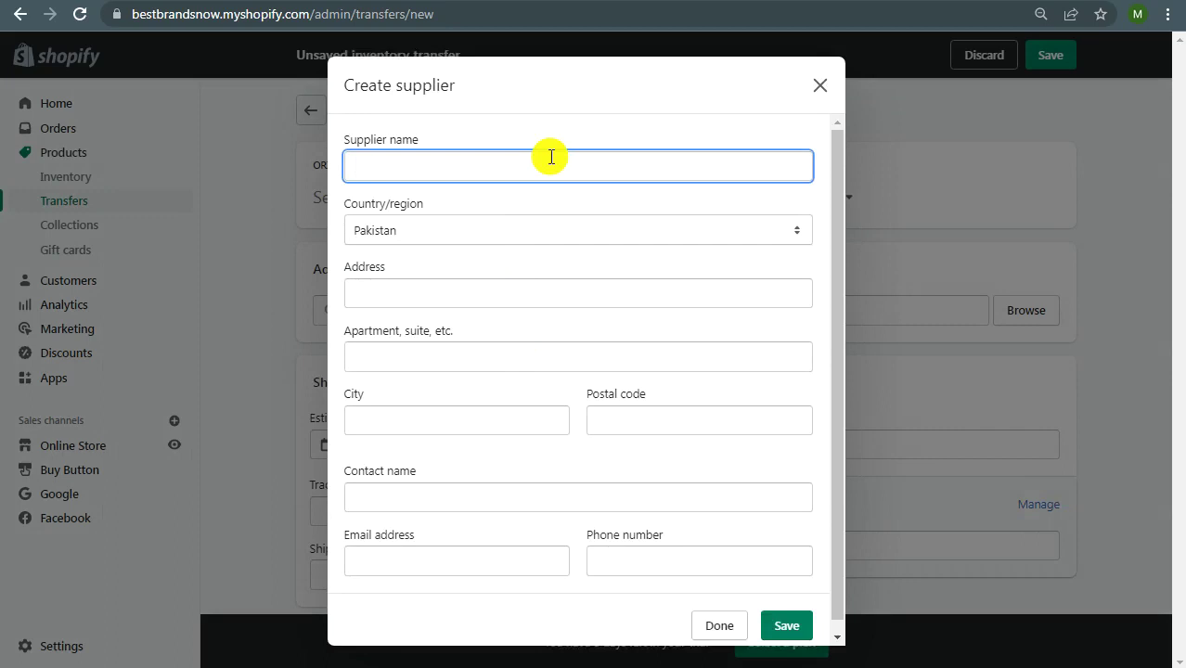
pyautogui.write('Hafiz Traders')
pyautogui.click(501, 228)
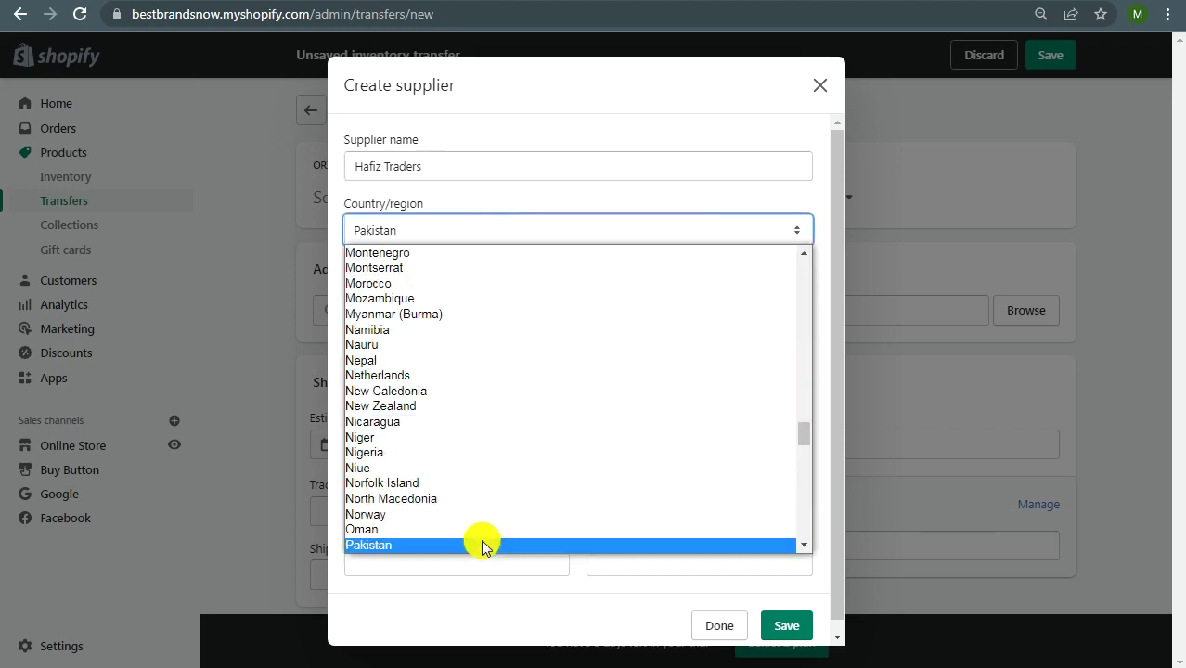
pyautogui.click(484, 545)
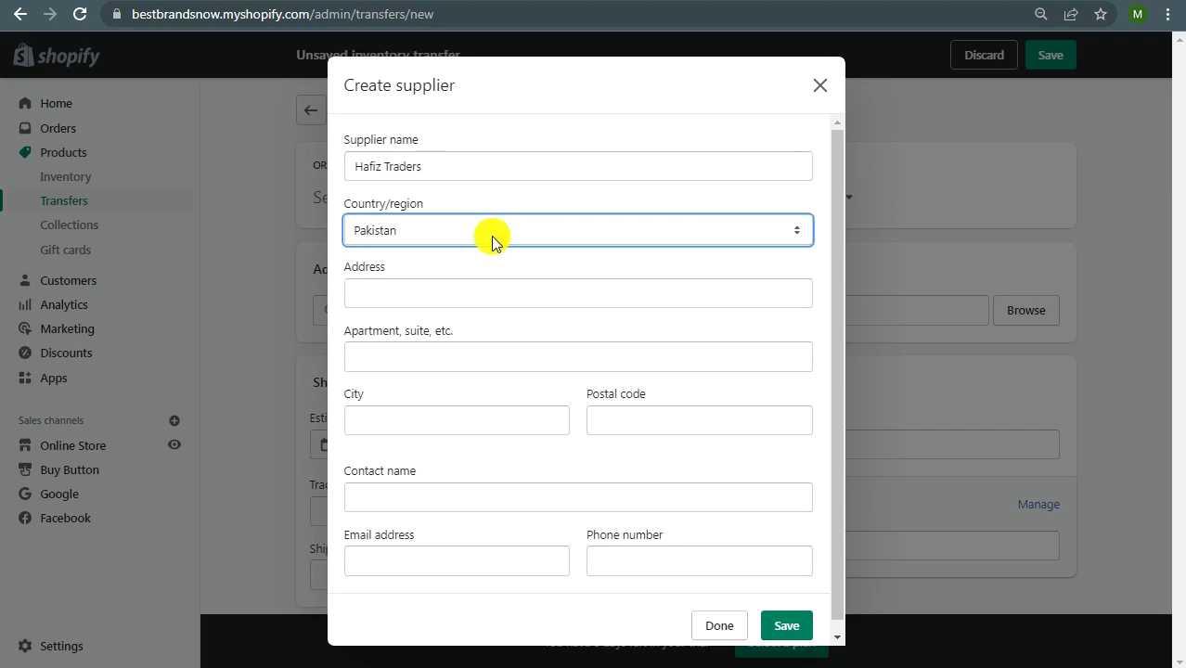
# Step: Enter the street address Shahalmi bazaar, with the city filled as Lahore
pyautogui.click(482, 293)
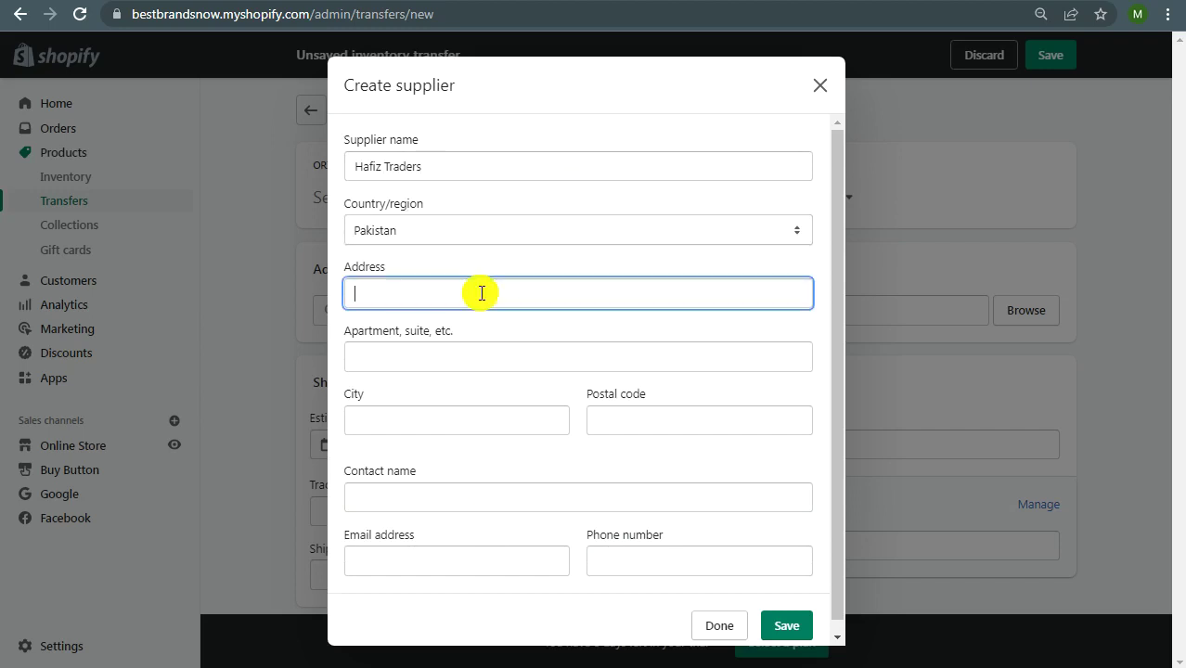
pyautogui.write('Shah')
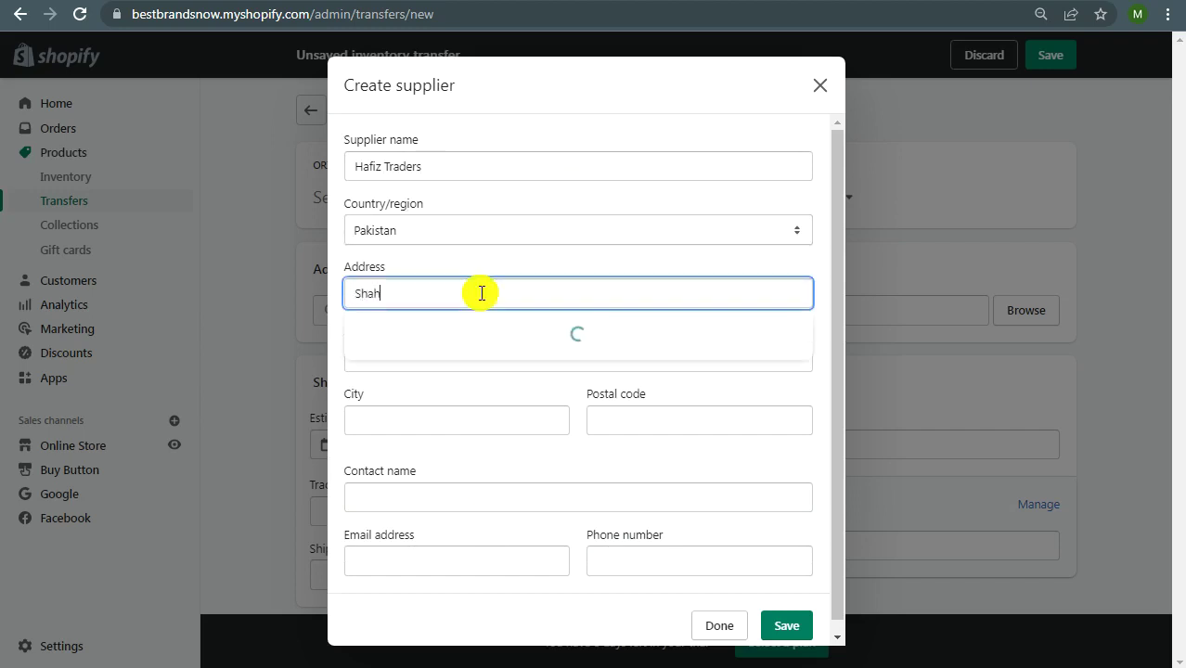
pyautogui.write('alam')
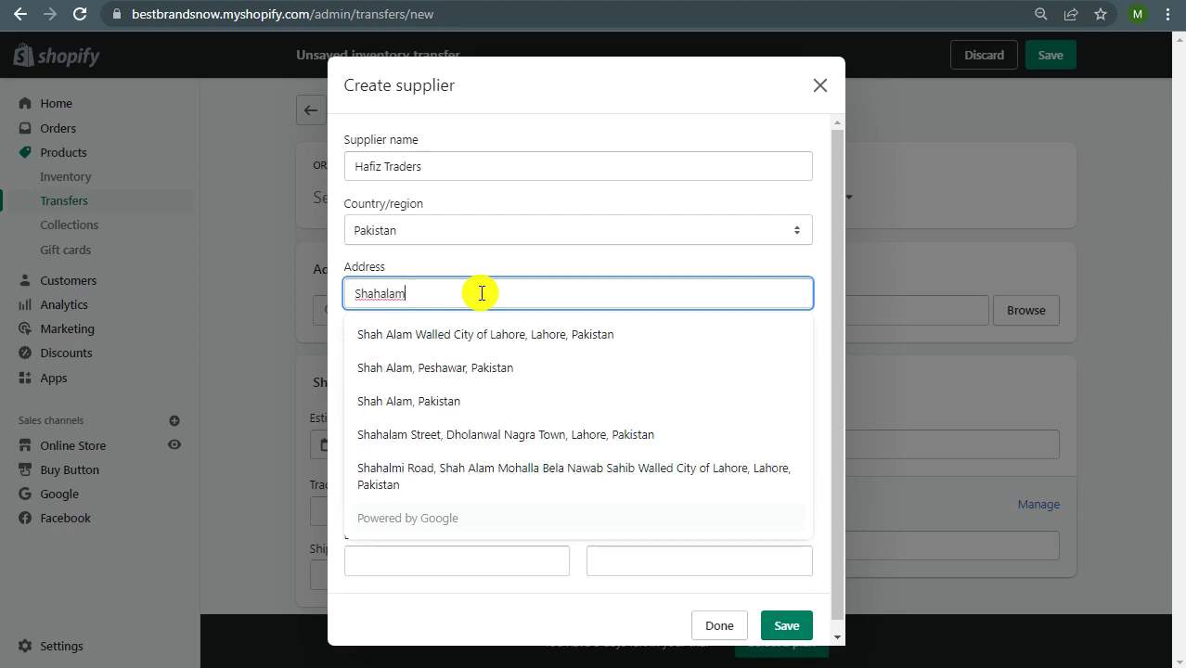
pyautogui.click(510, 342)
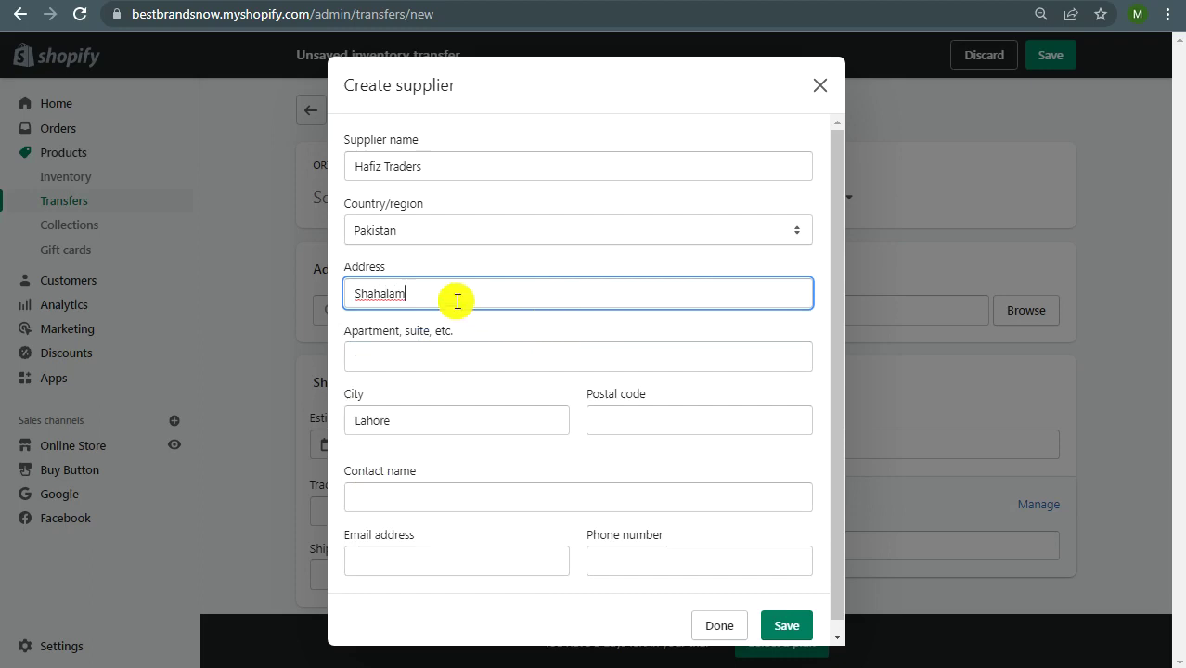
pyautogui.click(458, 289)
pyautogui.click(482, 349)
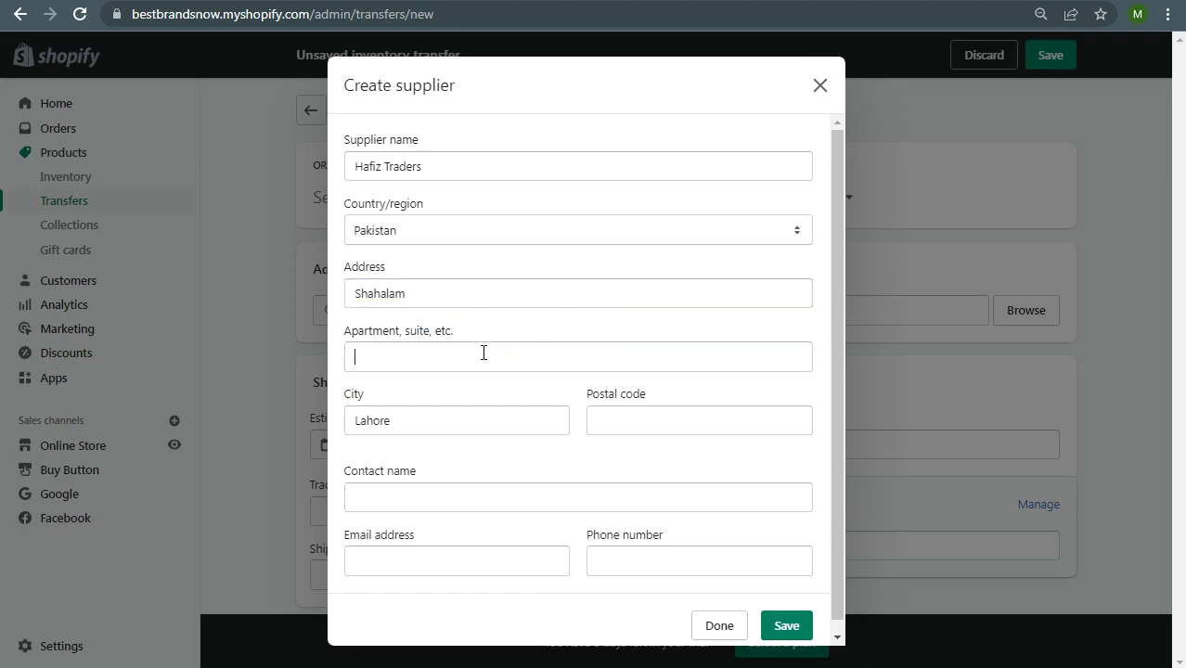
pyautogui.click(488, 278)
pyautogui.click(490, 293)
pyautogui.press('BackSpace')
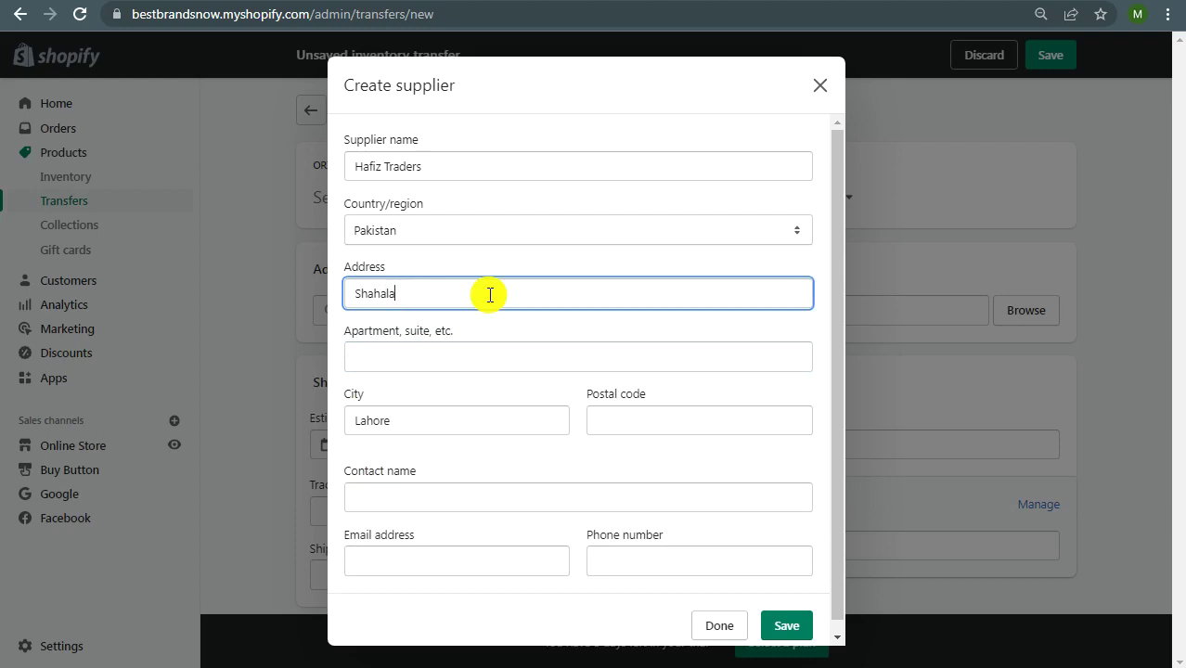
pyautogui.press('BackSpace')
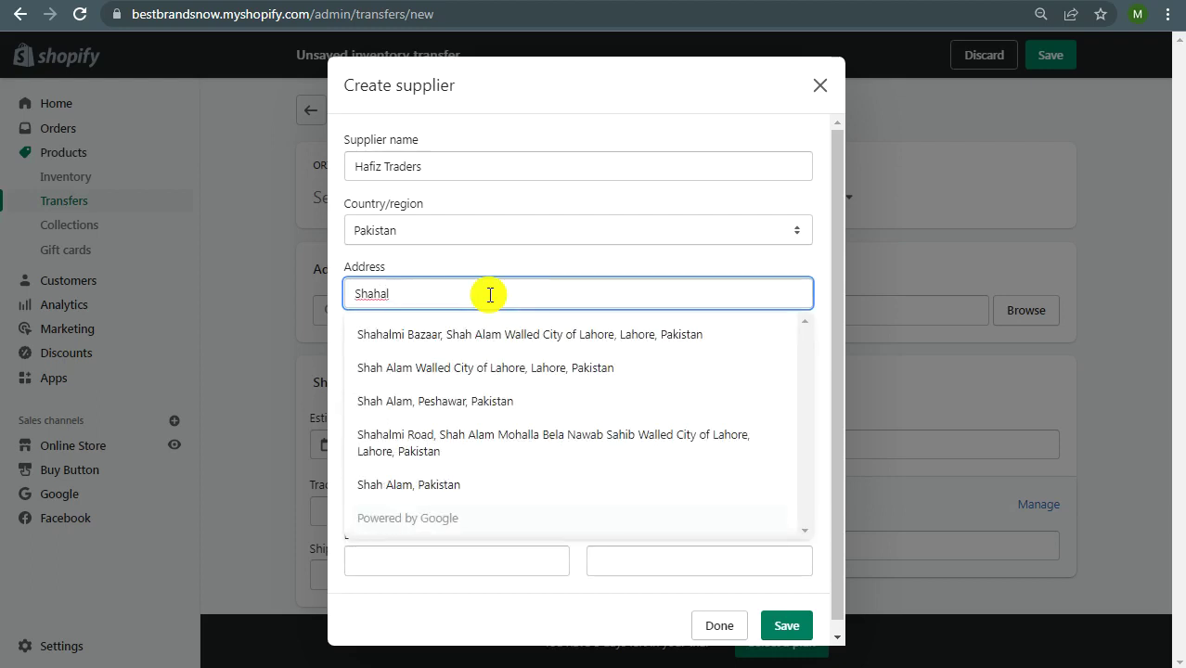
pyautogui.click(400, 368)
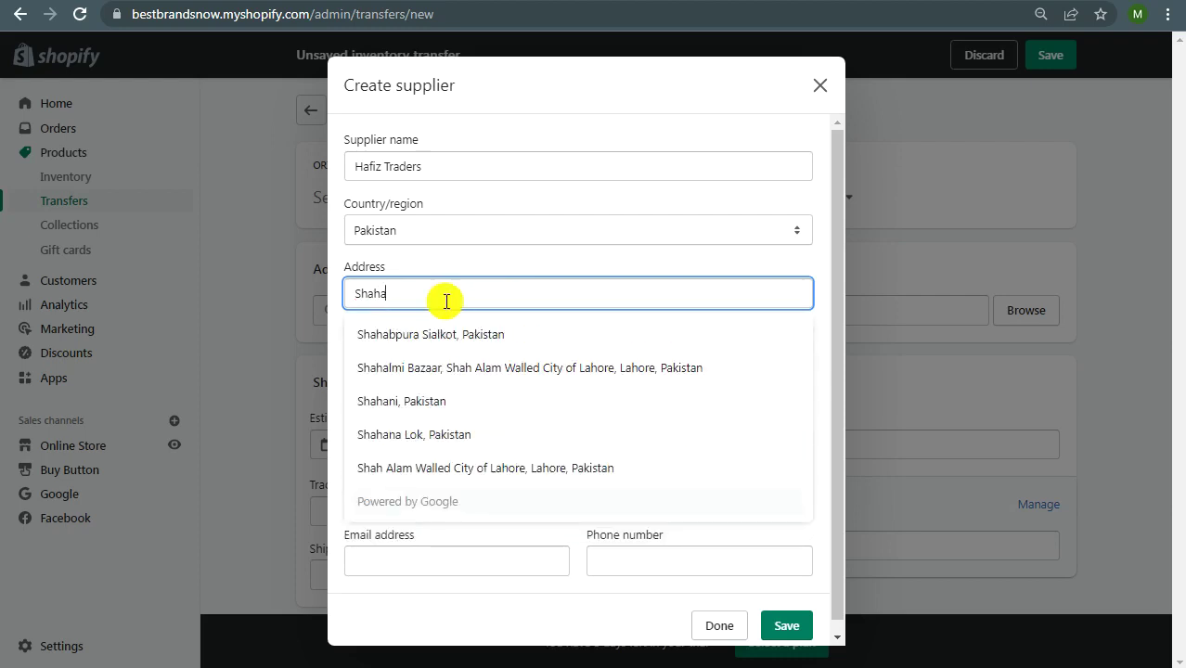
pyautogui.write('l')
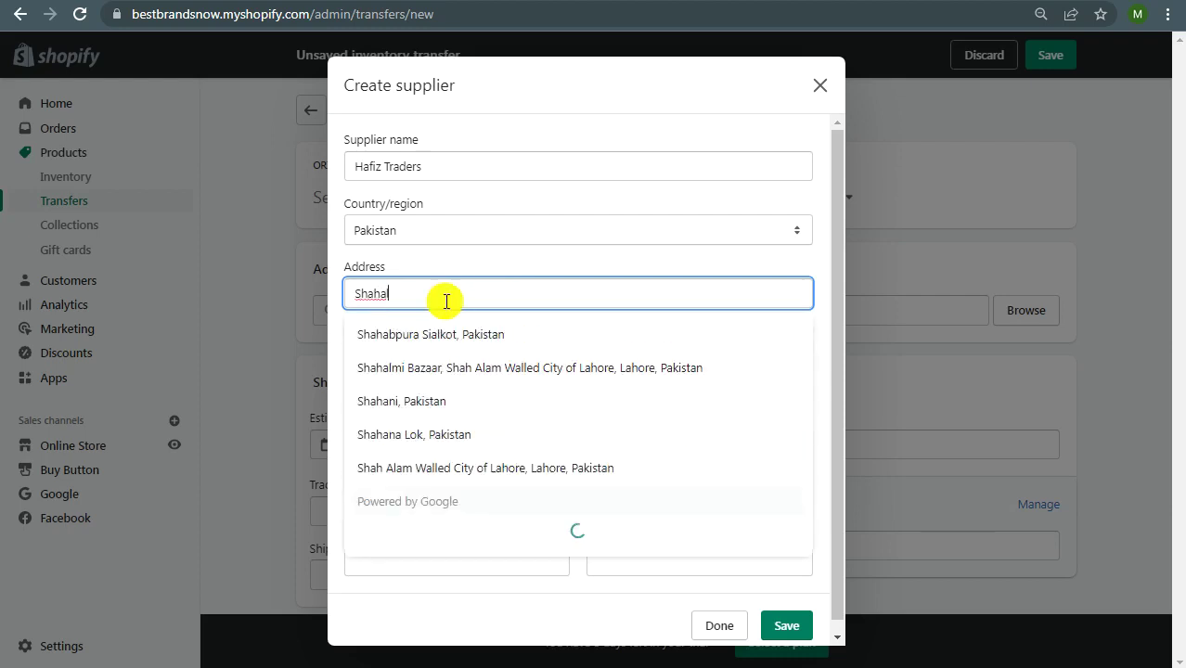
pyautogui.write('mi b')
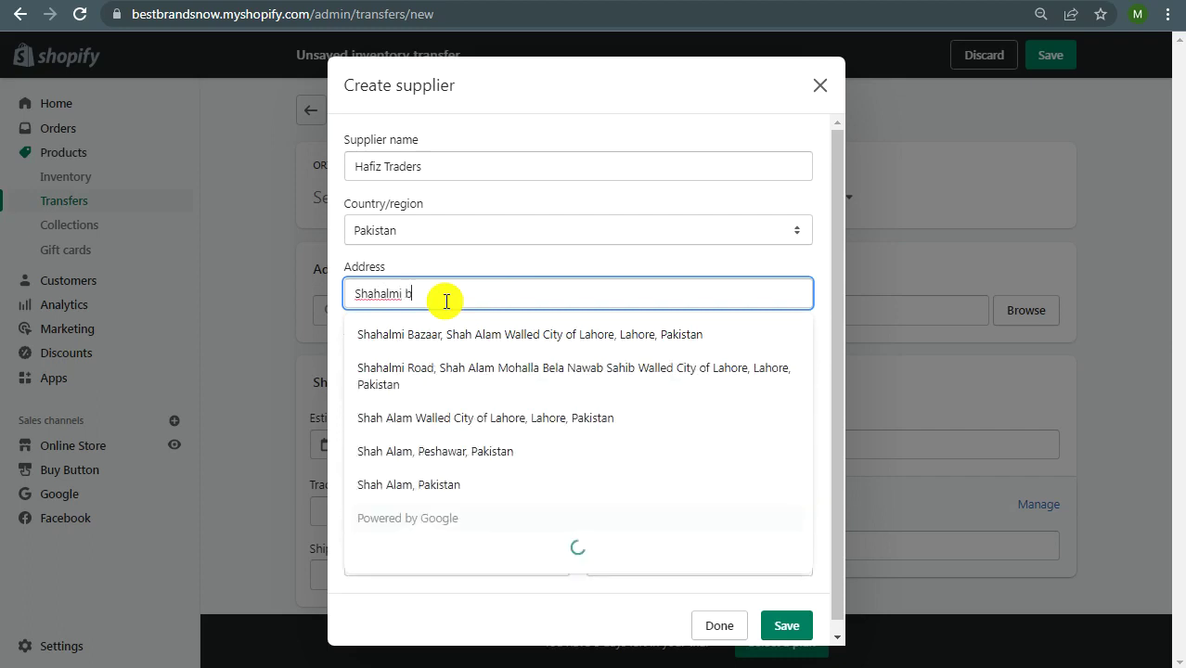
pyautogui.write('aza')
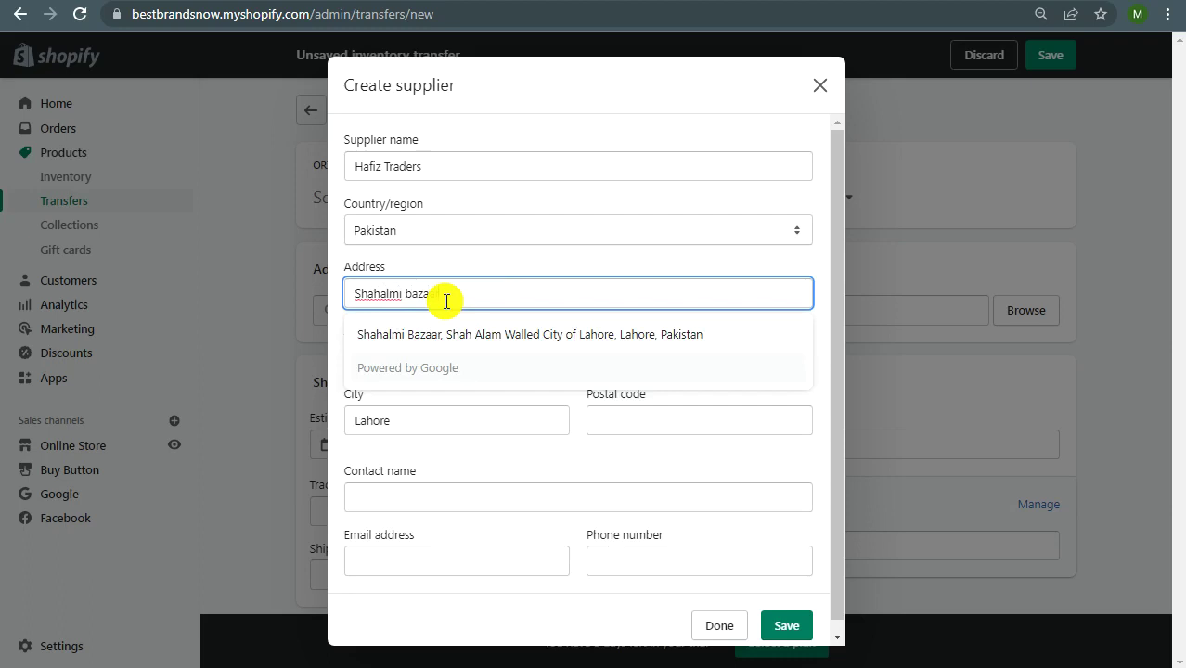
pyautogui.press('Tab')
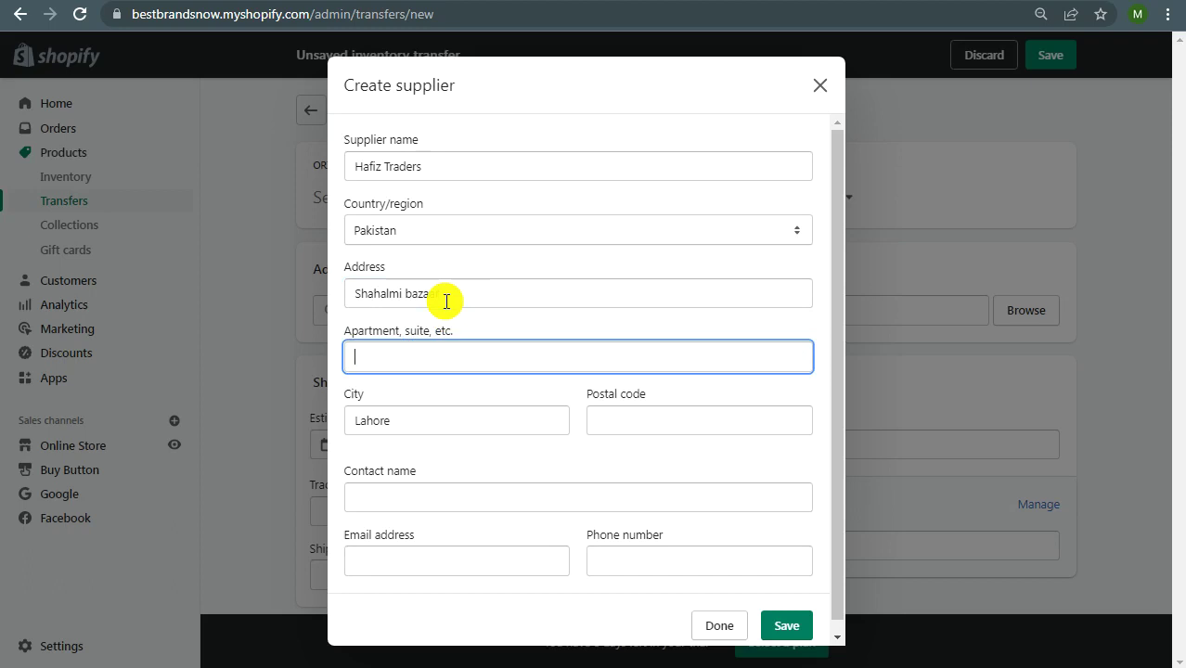
pyautogui.scroll(-1, 390, 334)
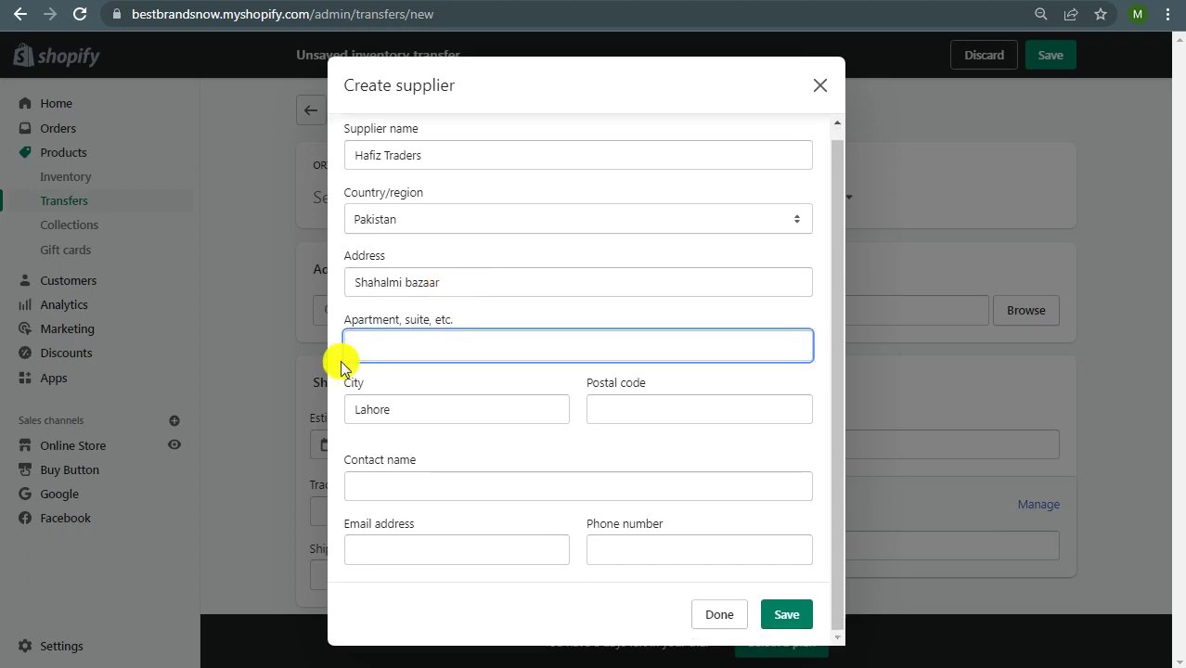
# Step: Enter postal code 54000 for the supplier
pyautogui.click(657, 414)
pyautogui.write('54000')
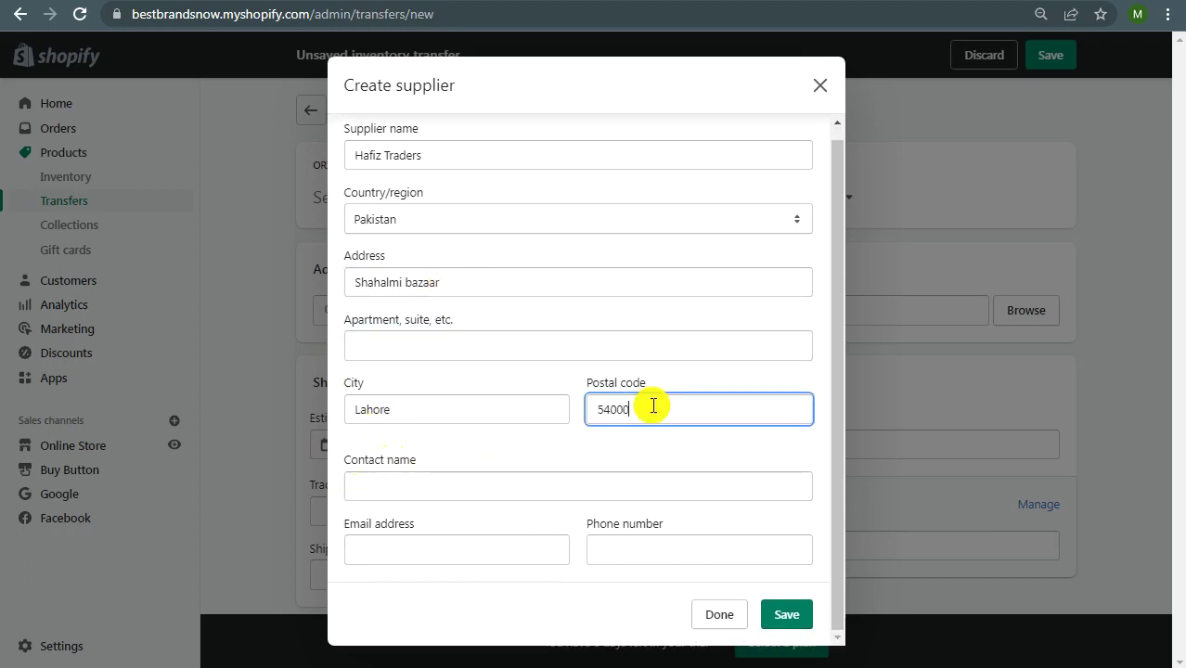
pyautogui.click(438, 411)
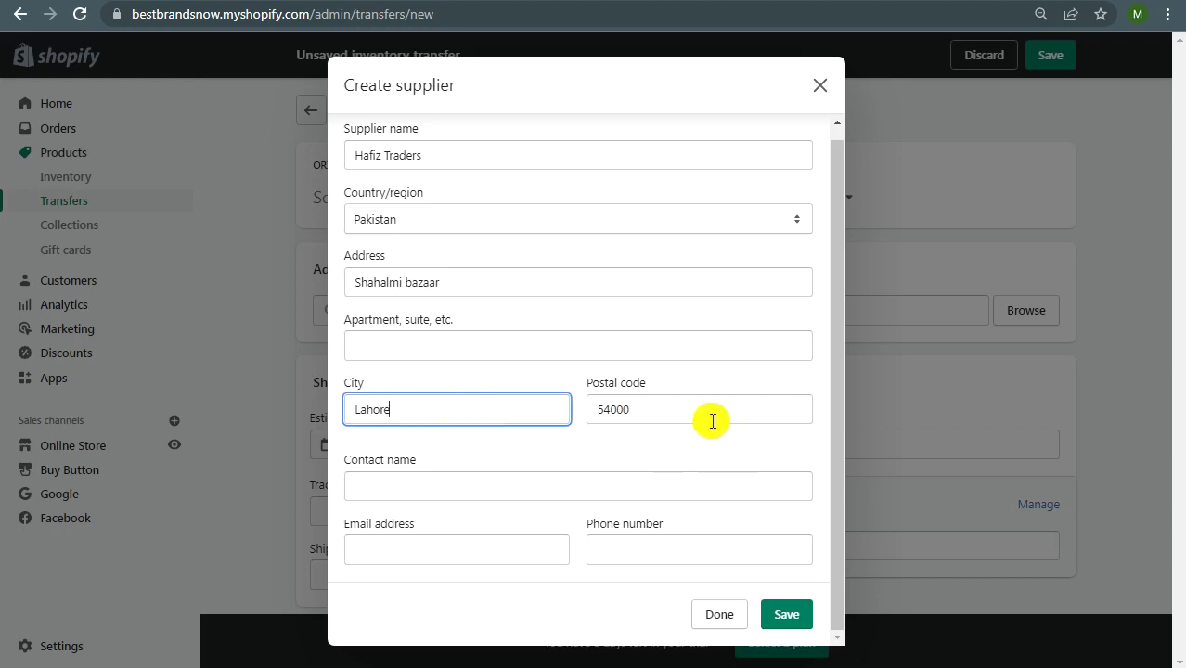
# Step: Fill in the contact's name, e-mail and phone number, then save the supplier
pyautogui.click(471, 492)
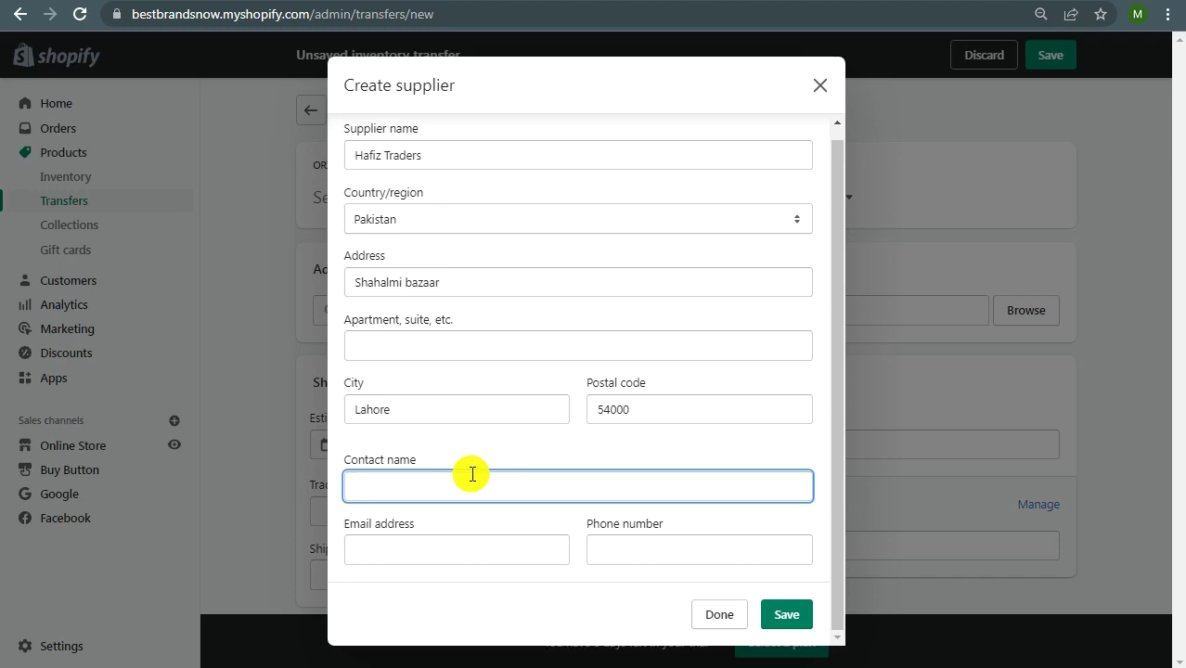
pyautogui.write('Ali')
pyautogui.press('Tab')
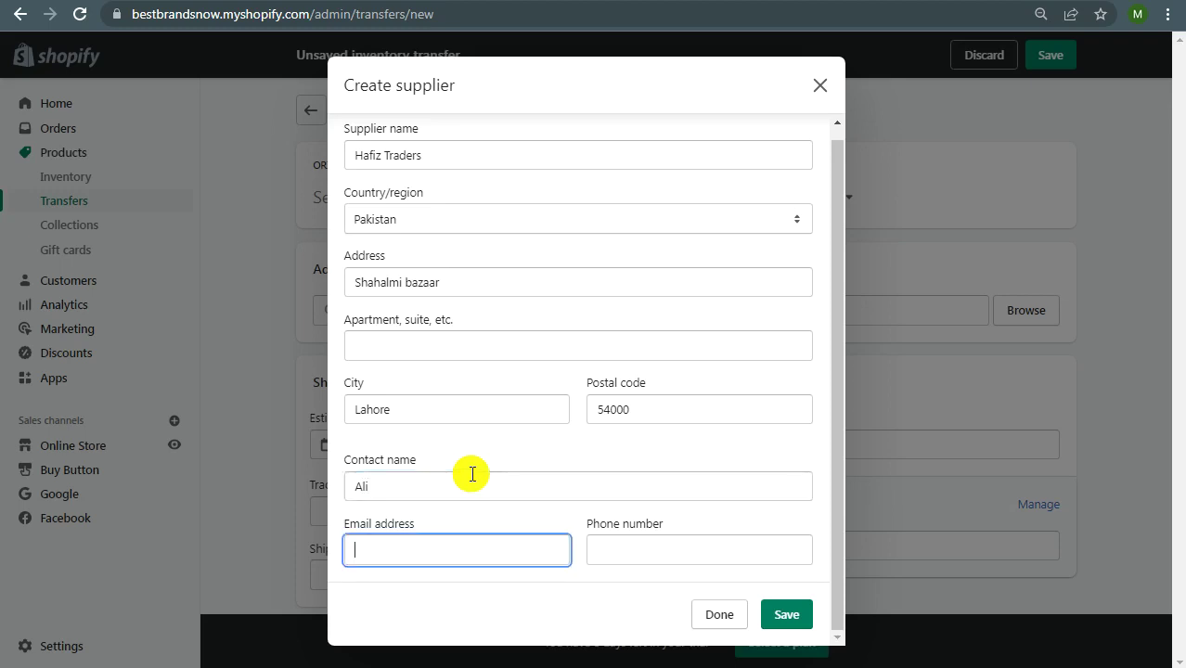
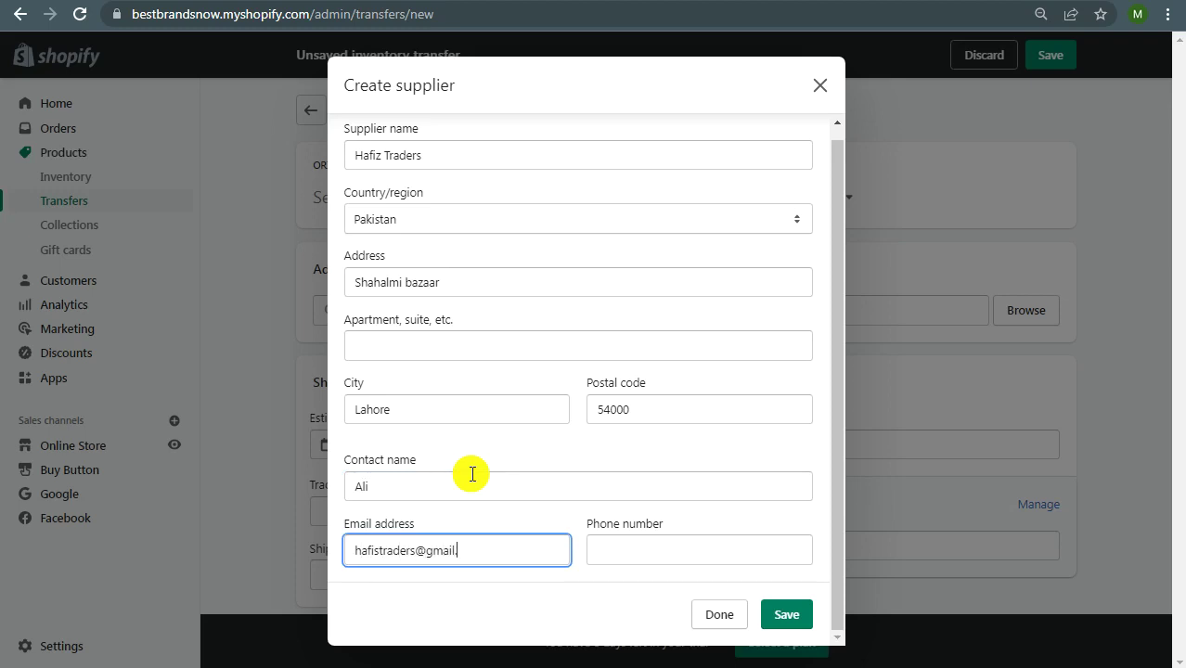
pyautogui.press('Tab')
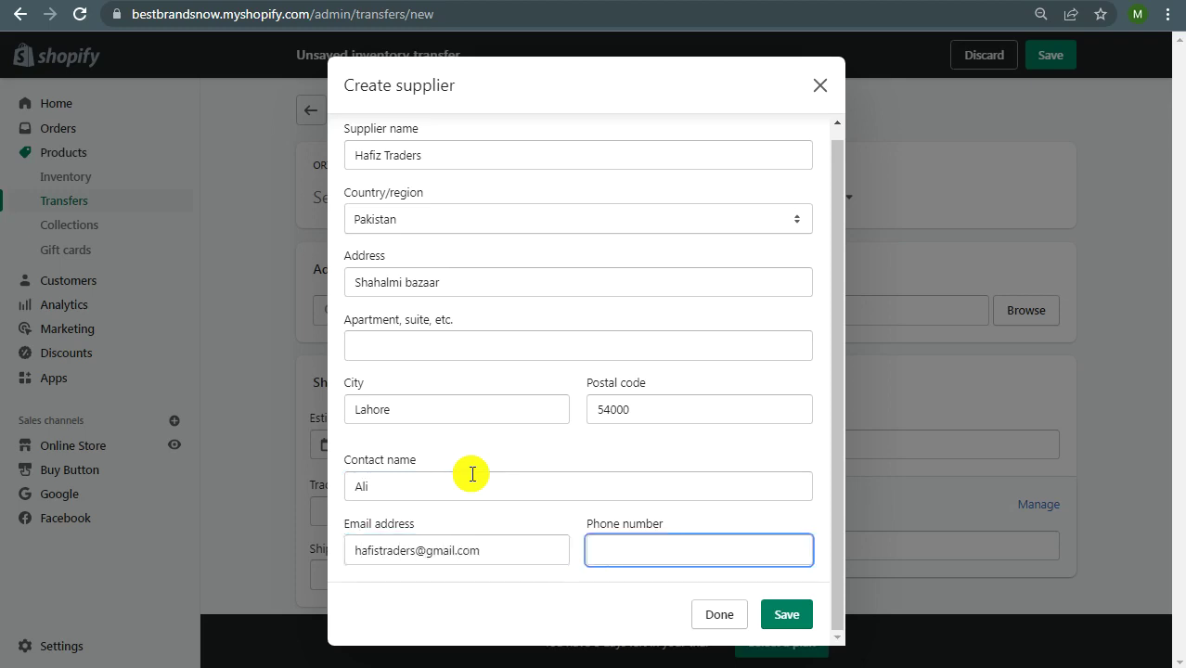
pyautogui.write('03000000000')
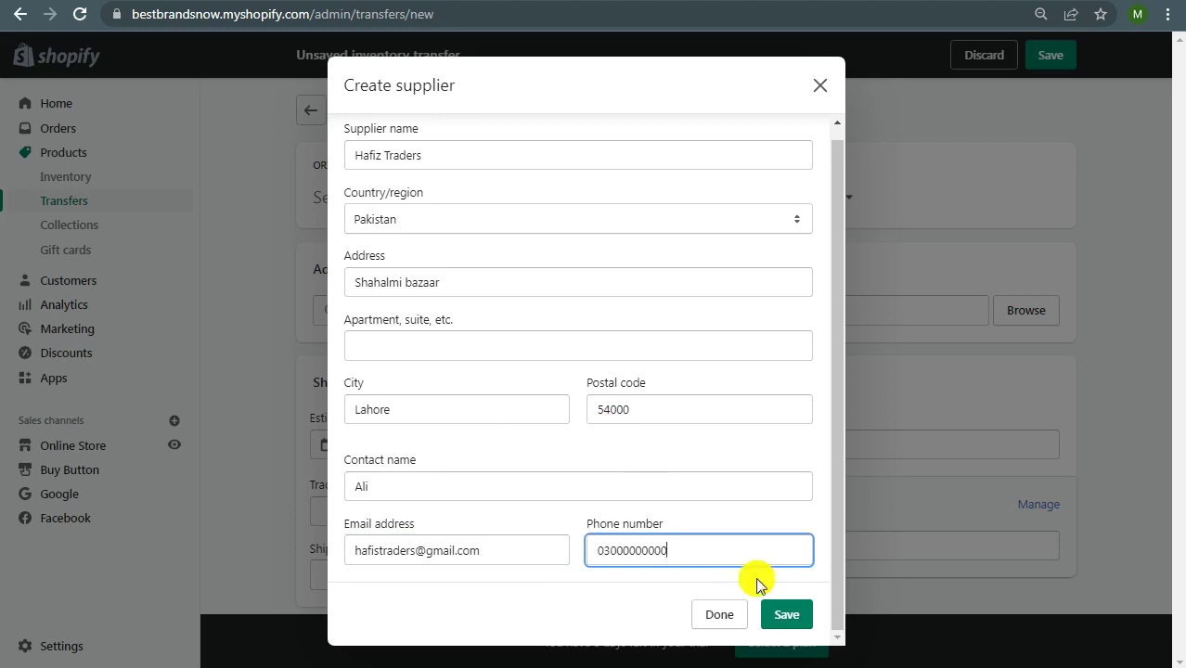
pyautogui.click(777, 621)
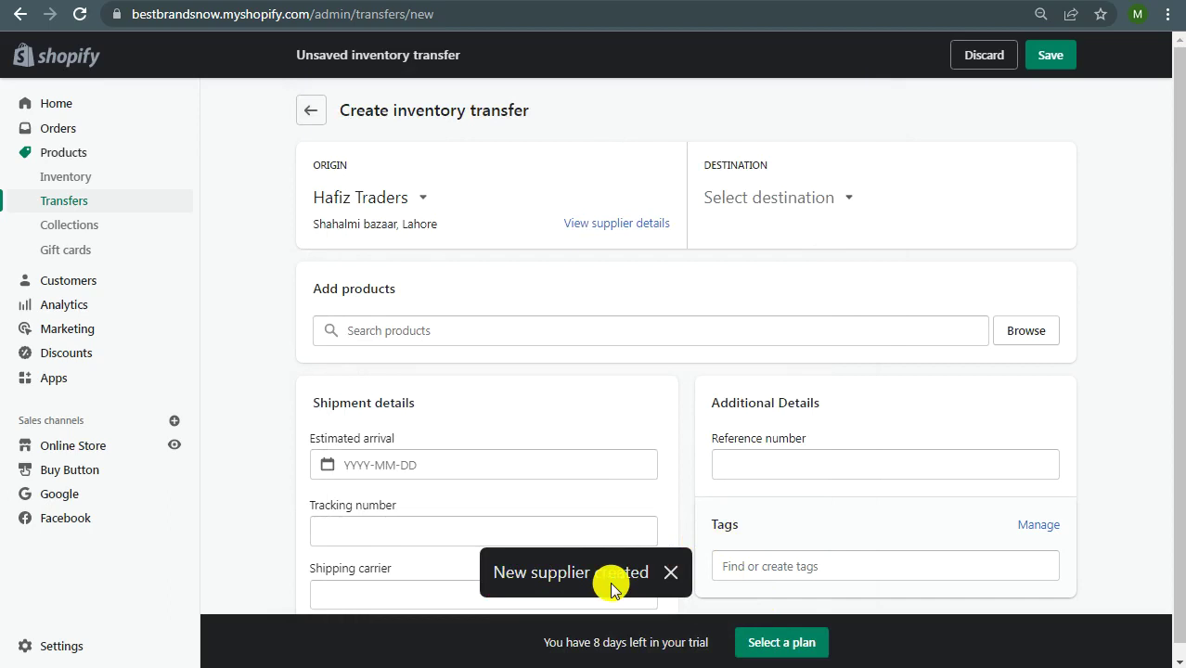
# Step: Set Hafiz Traders as the origin and Johar Town, Lahore as the destination
pyautogui.click(419, 197)
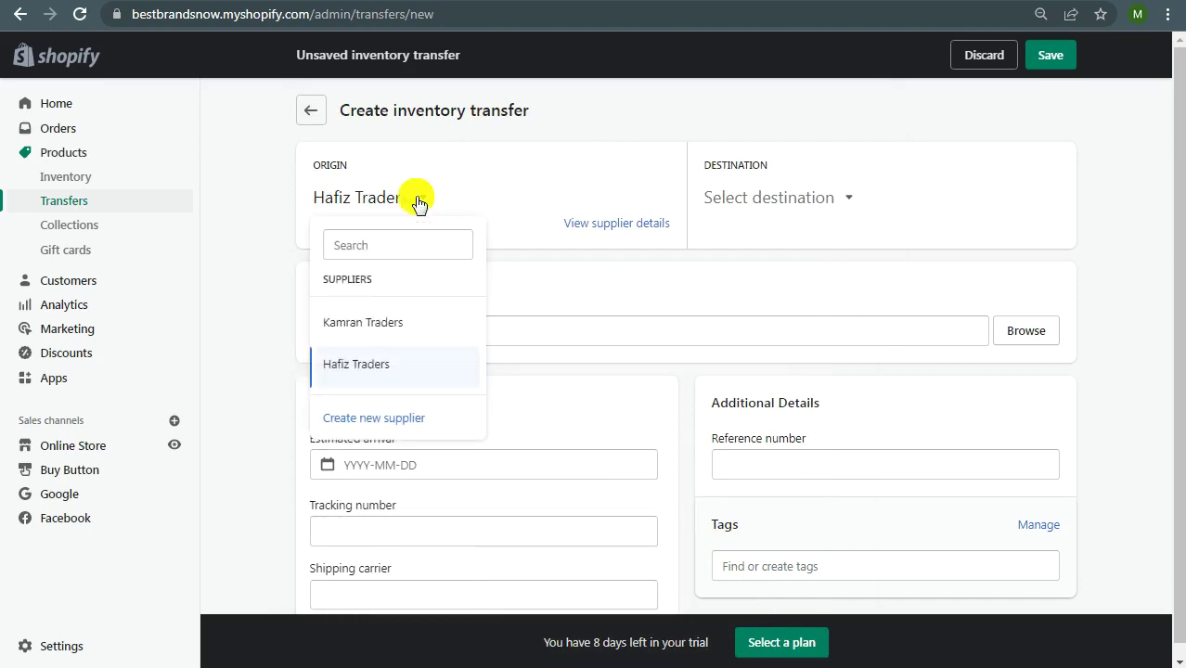
pyautogui.click(399, 366)
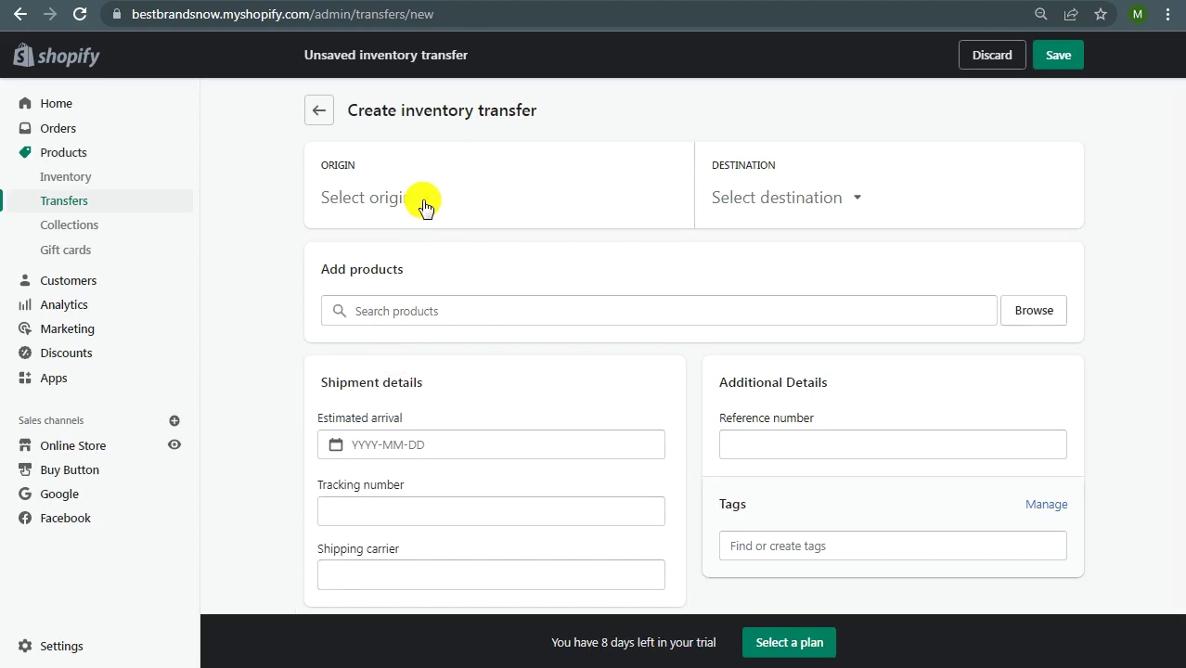
pyautogui.click(423, 203)
pyautogui.click(386, 361)
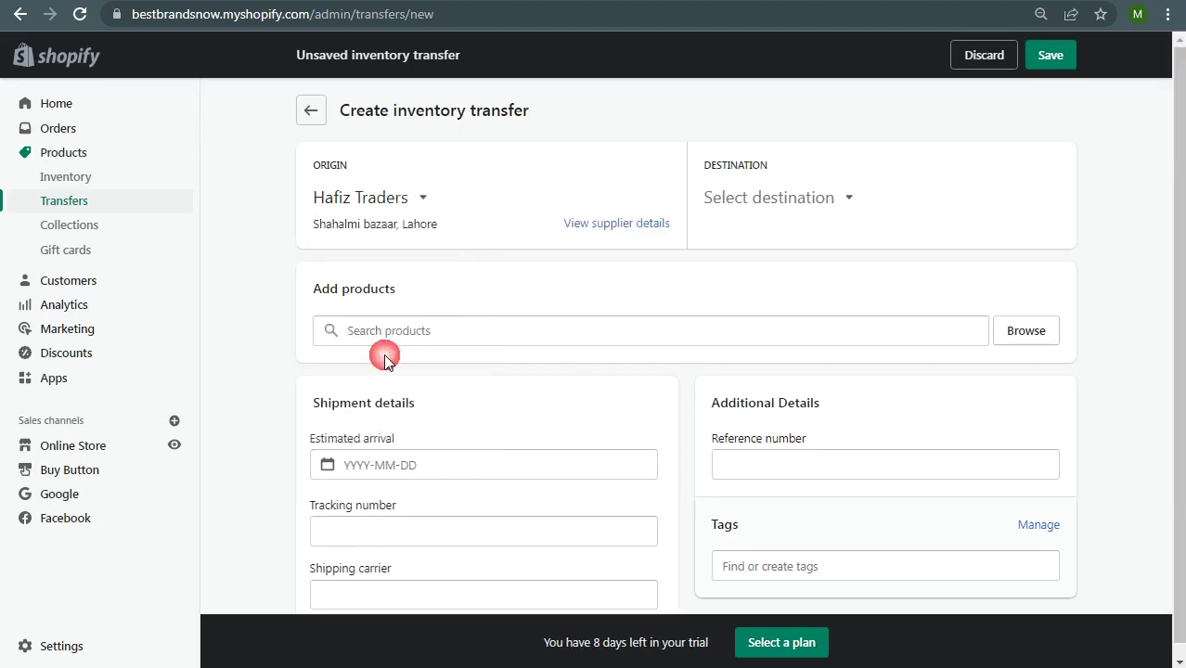
pyautogui.click(763, 206)
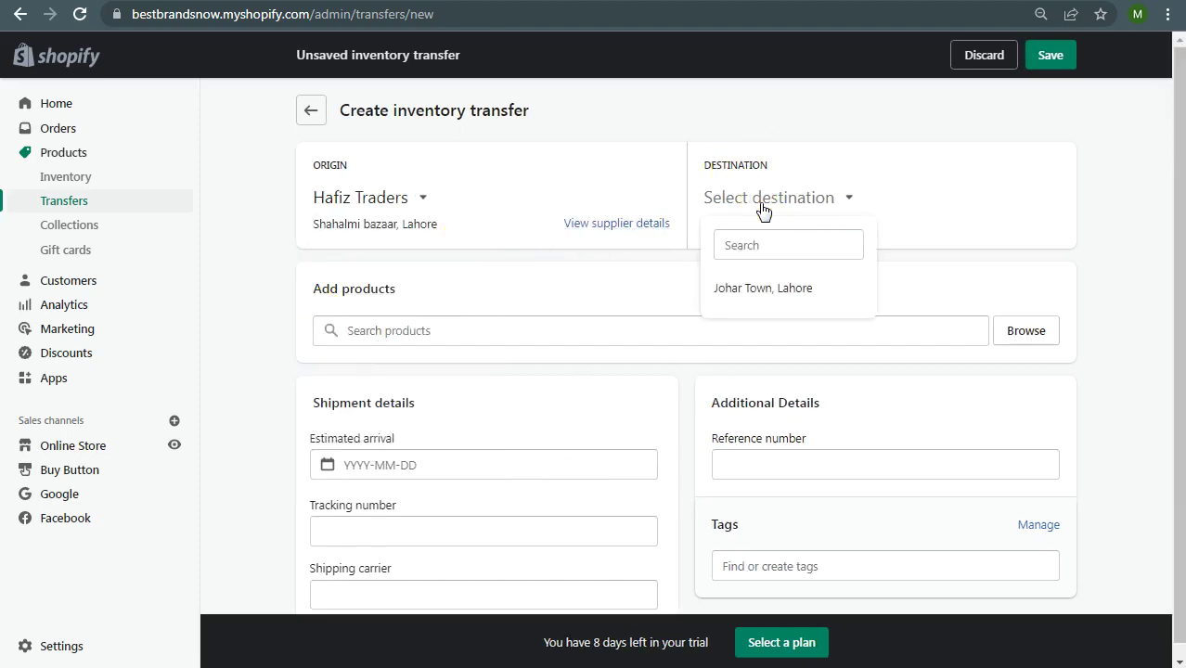
pyautogui.click(779, 294)
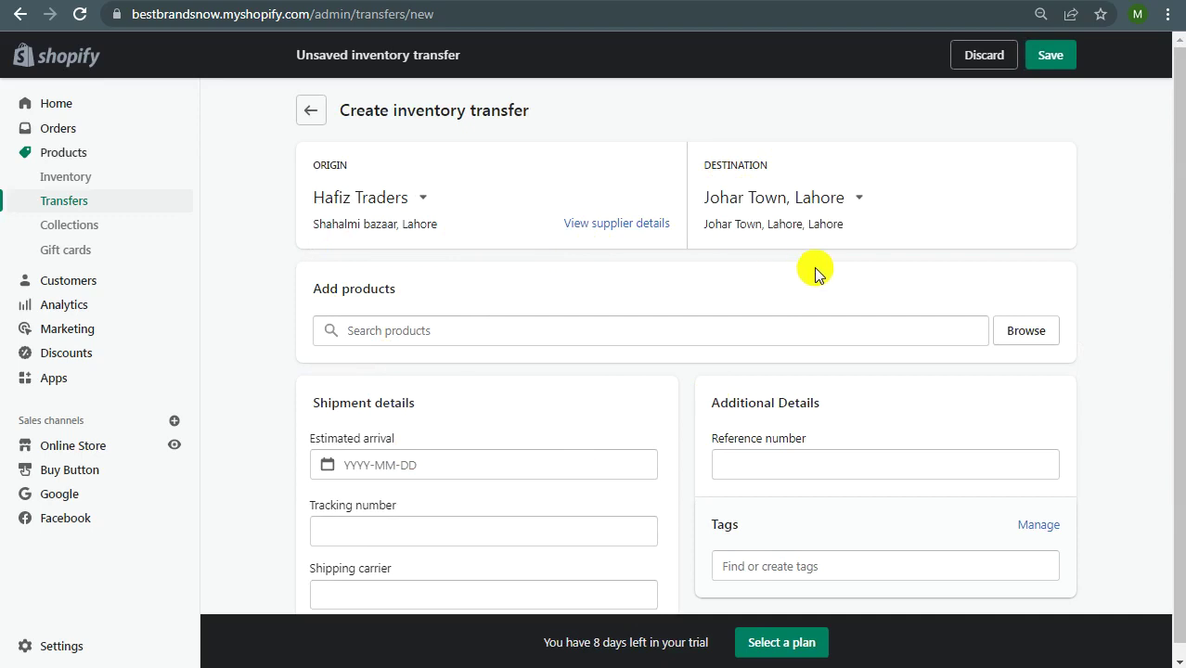
pyautogui.scroll(-1, 755, 280)
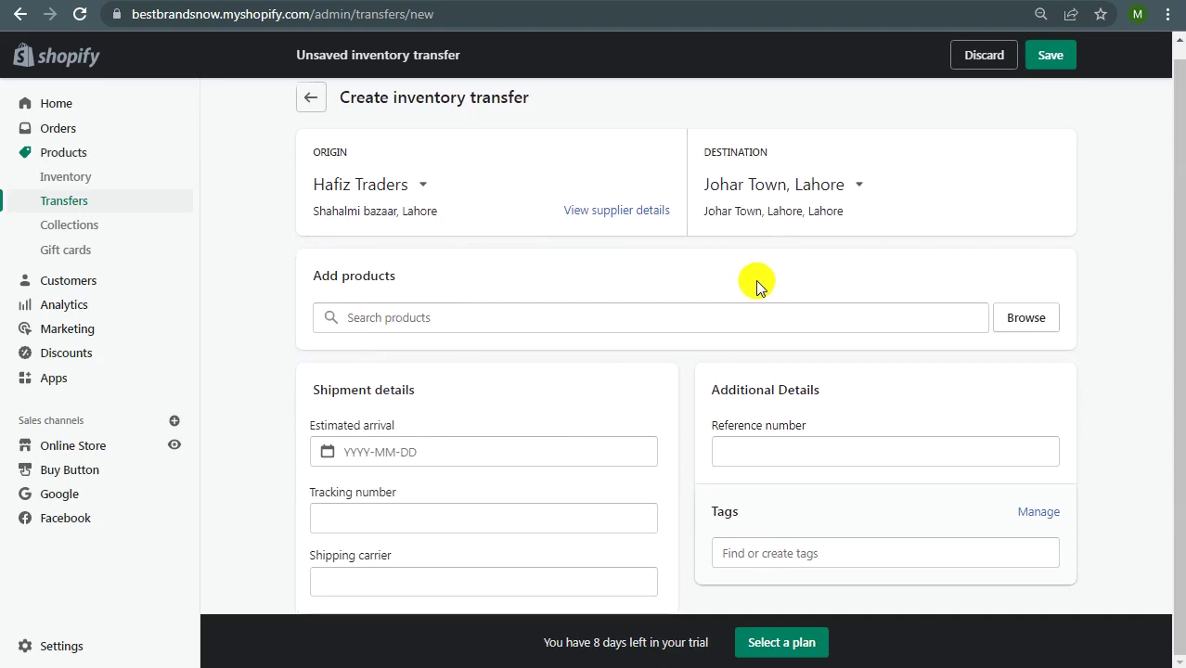
# Step: From All products, add only the Yellow Lightning Mcqueen car variant, unticking Black and Red
pyautogui.click(1028, 325)
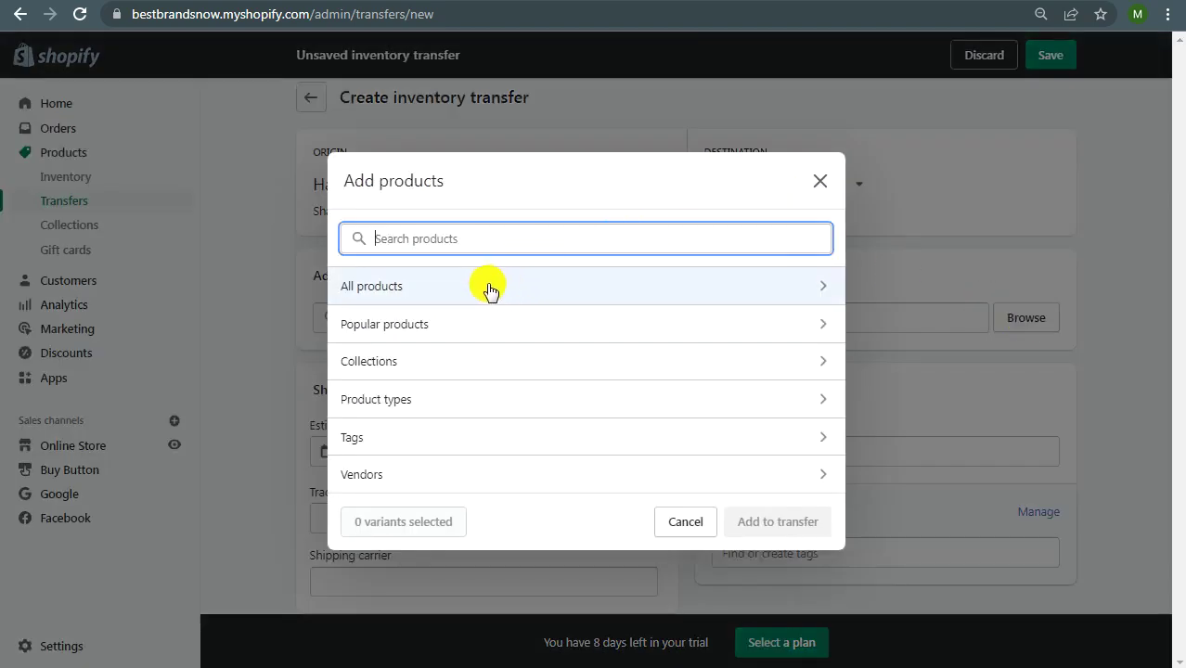
pyautogui.click(390, 295)
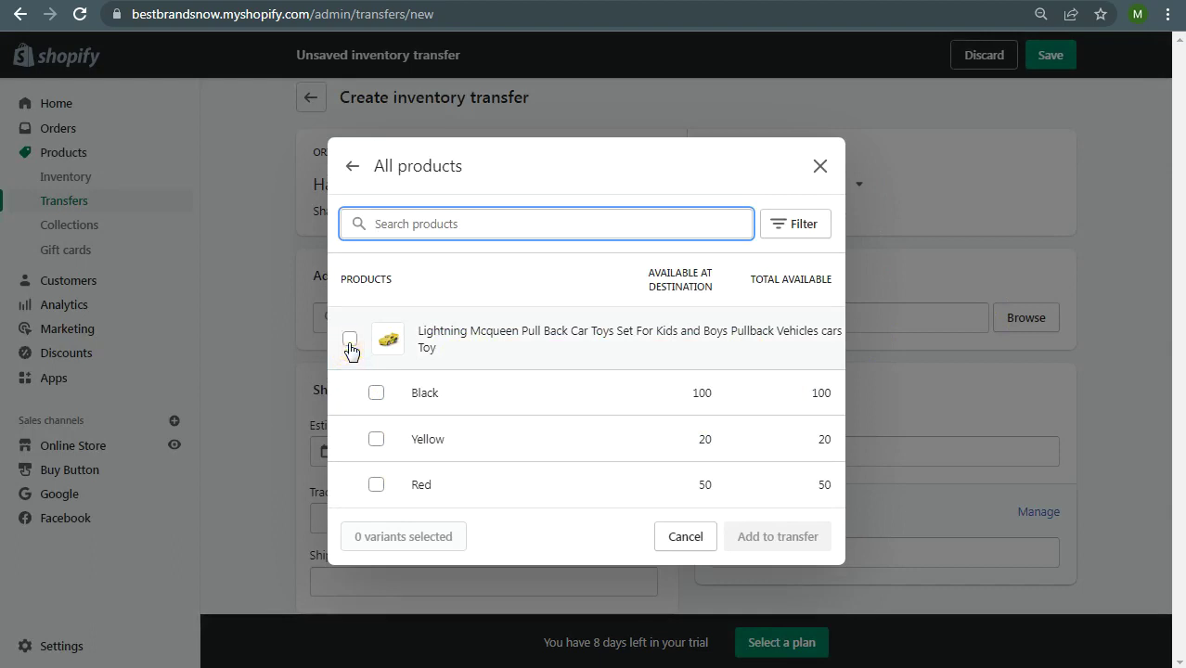
pyautogui.click(349, 339)
pyautogui.click(376, 393)
pyautogui.click(376, 484)
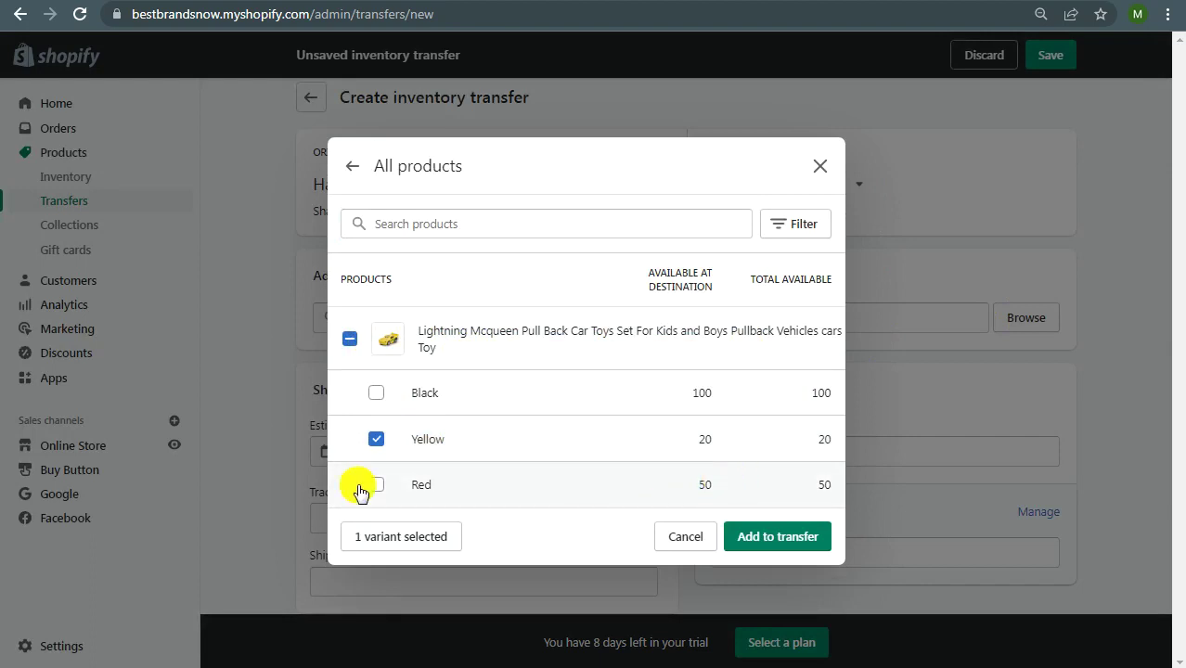
pyautogui.click(796, 538)
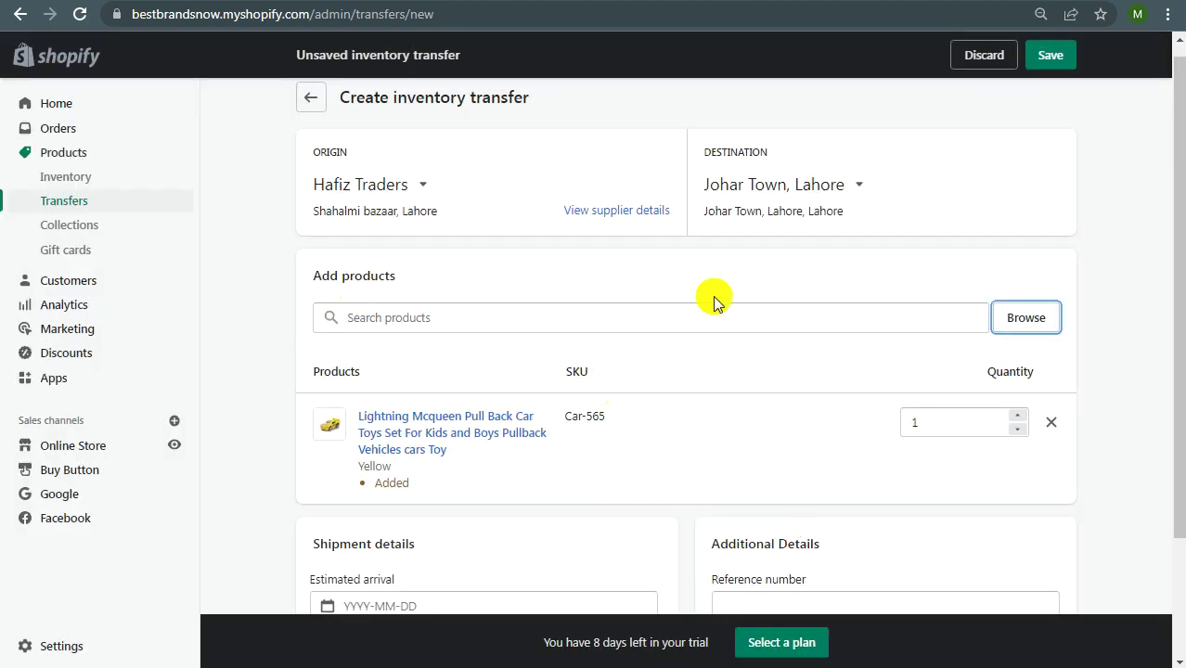
# Step: Change the Yellow car toy (Car-565) transfer quantity to 100
pyautogui.scroll(-2, 935, 419)
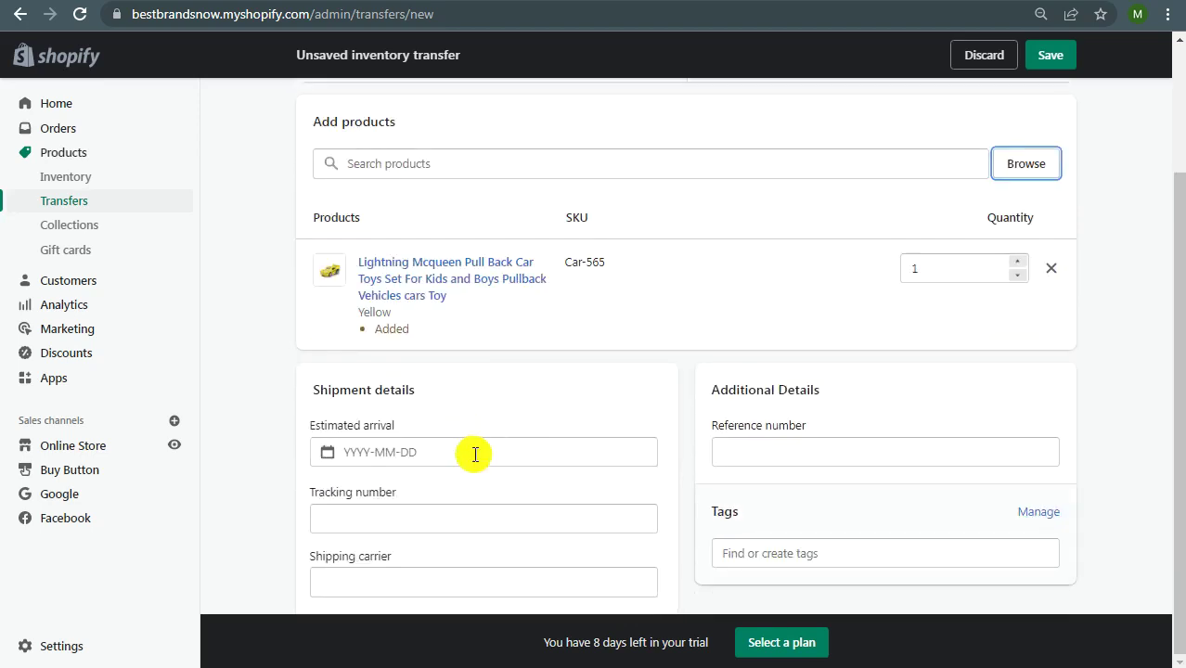
pyautogui.scroll(1, 693, 345)
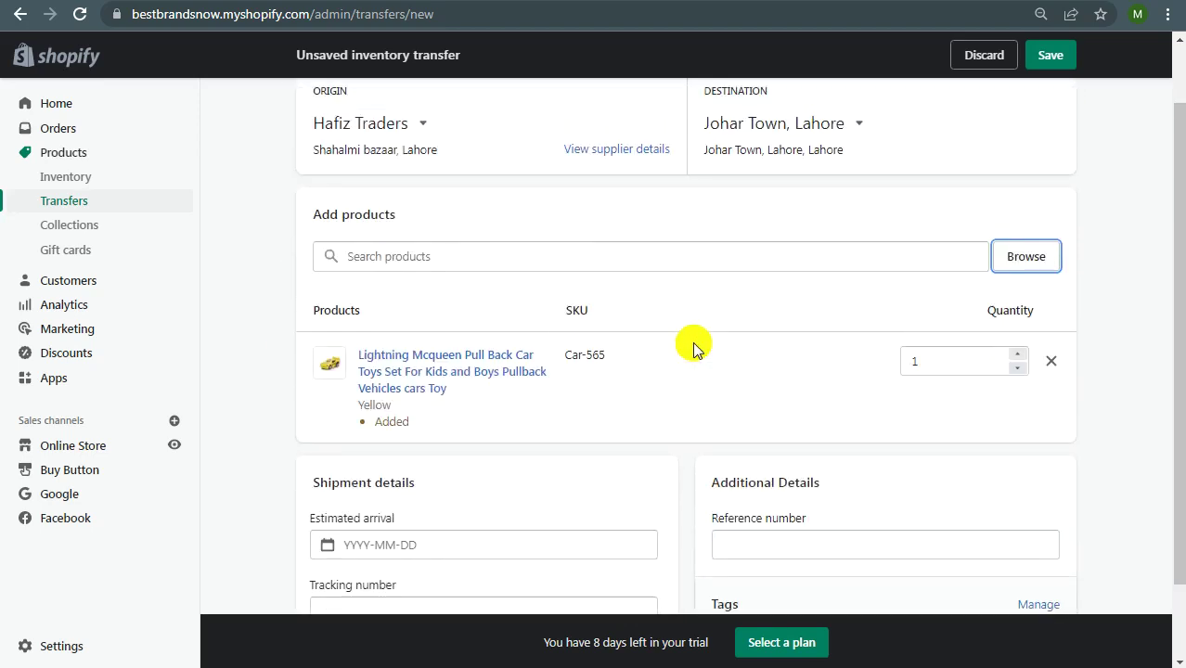
pyautogui.doubleClick(943, 360)
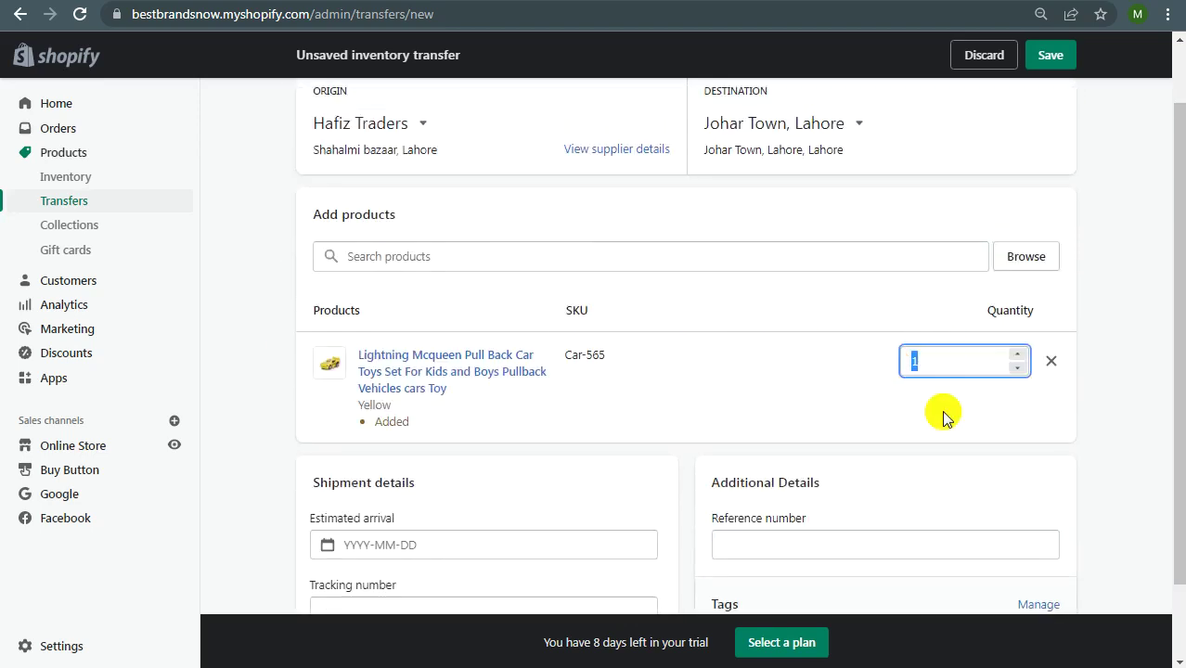
pyautogui.write('100')
pyautogui.scroll(-1, 895, 373)
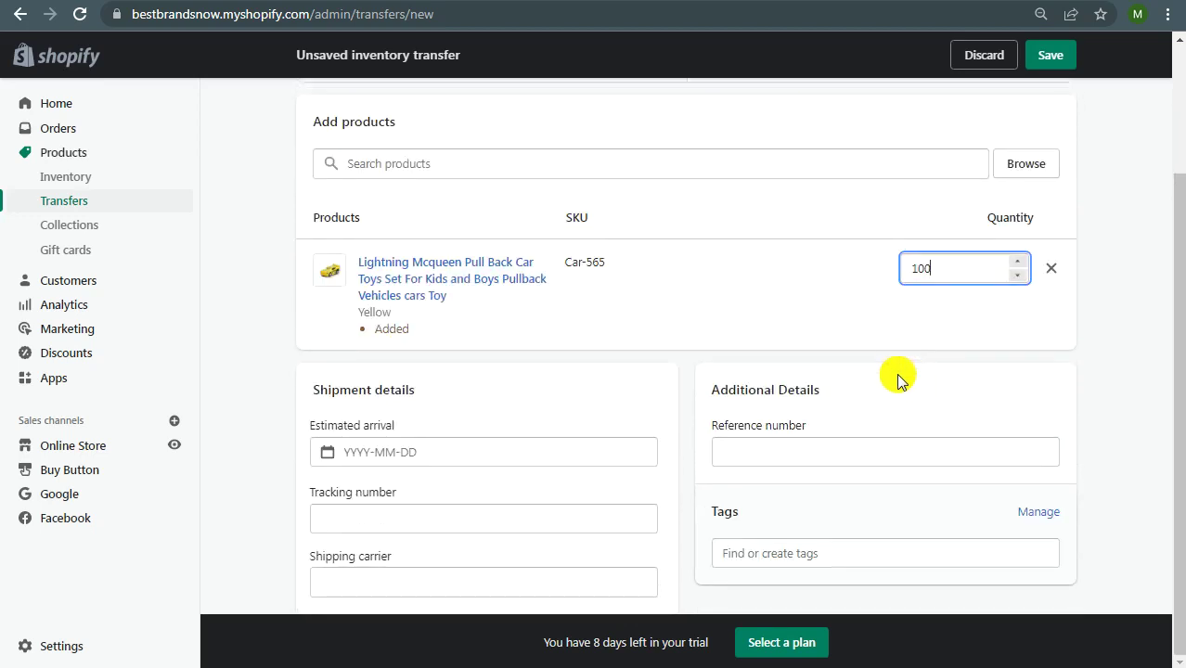
pyautogui.moveTo(313, 394); pyautogui.dragTo(408, 390)
pyautogui.click(419, 390)
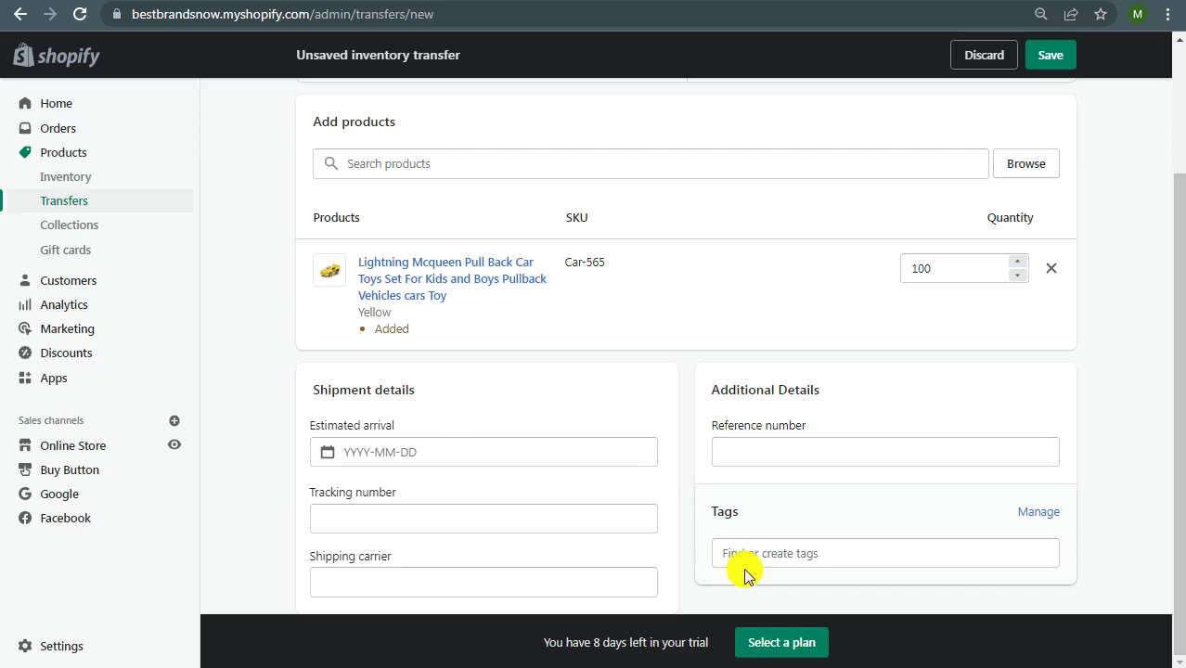
# Step: Pick 16 February 2022 as the estimated arrival date
pyautogui.click(419, 455)
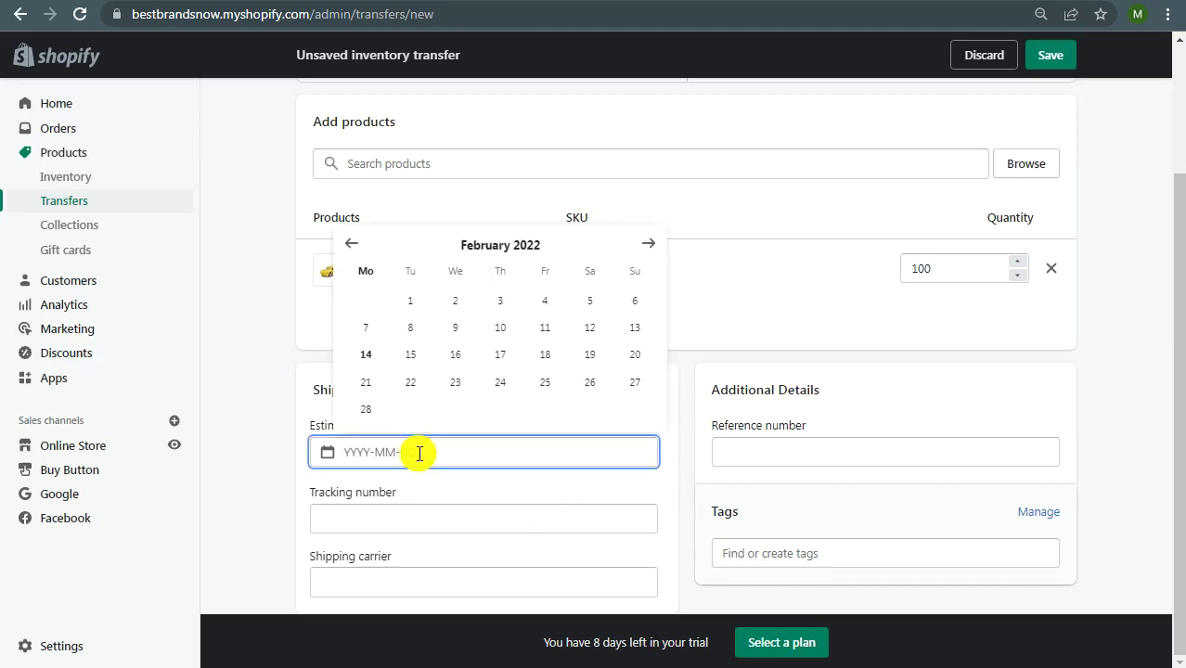
pyautogui.click(455, 354)
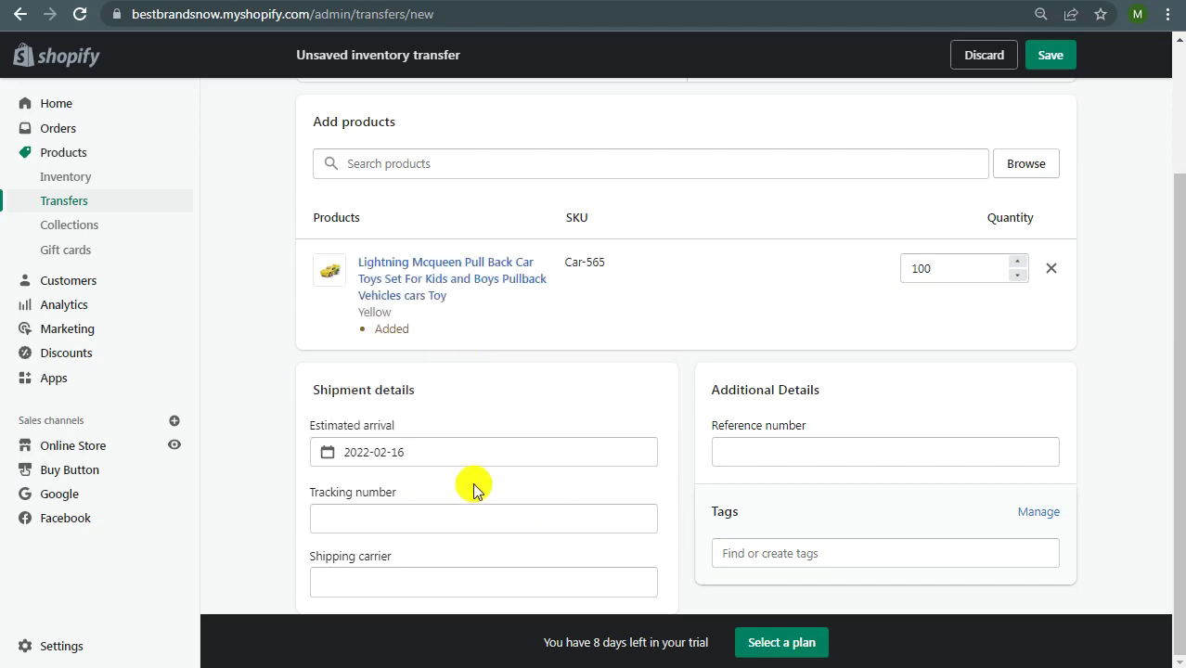
pyautogui.click(831, 450)
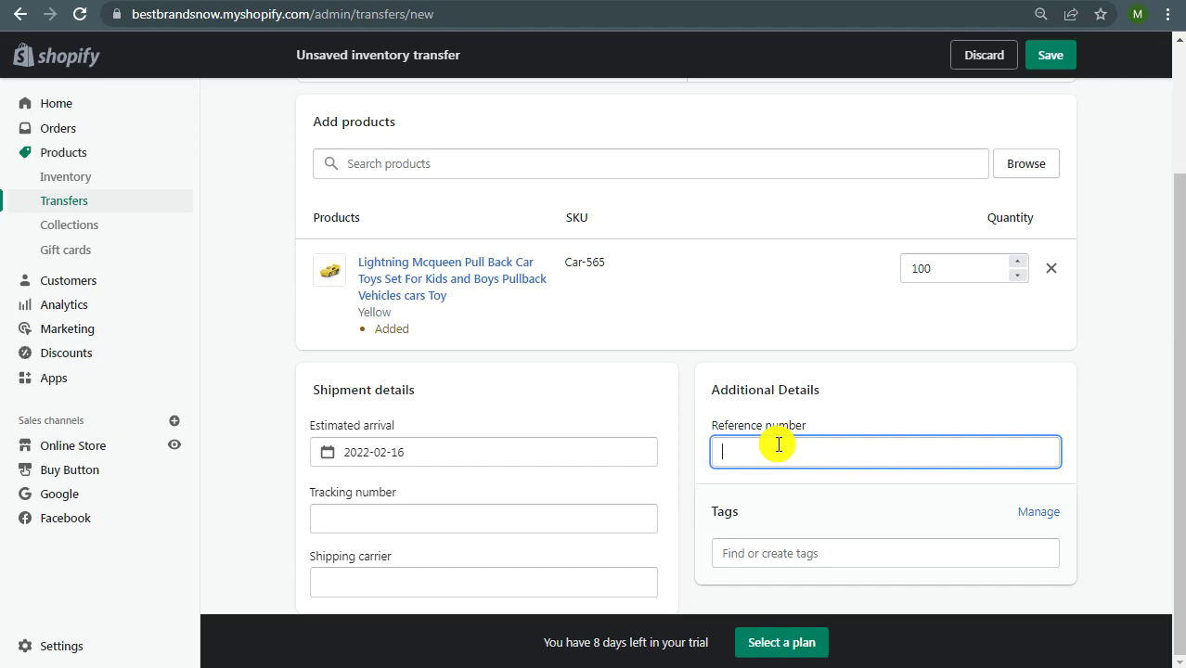
pyautogui.click(485, 528)
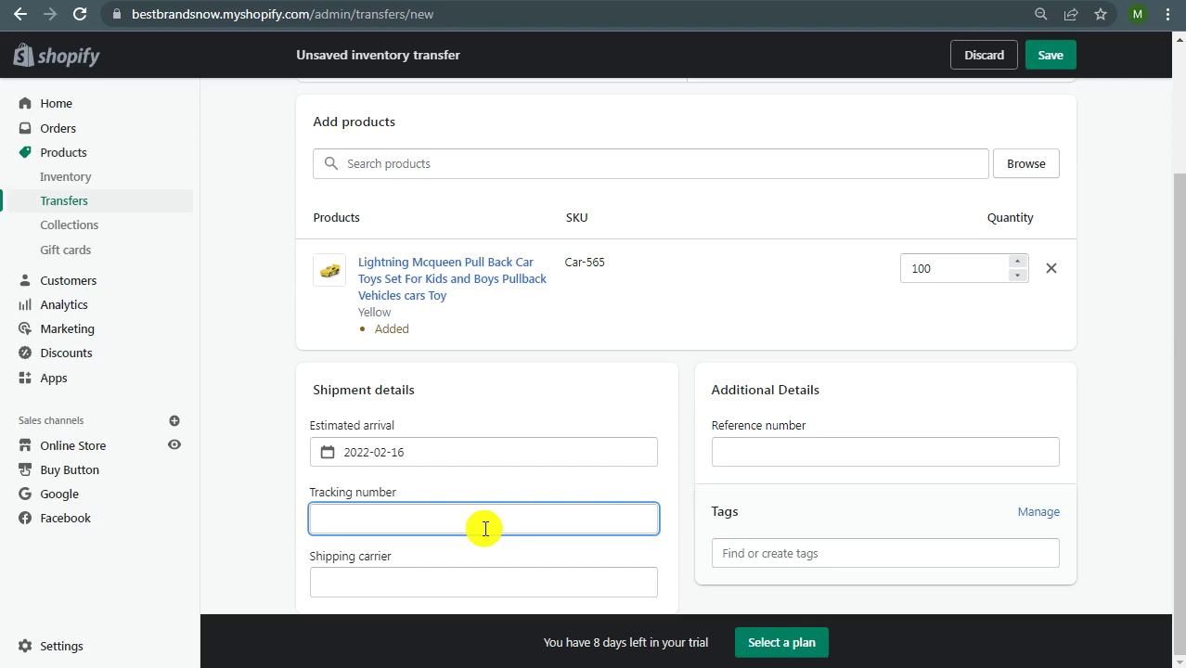
# Step: Choose Other as the shipping carrier, revealing the Tracking URL field
pyautogui.click(473, 585)
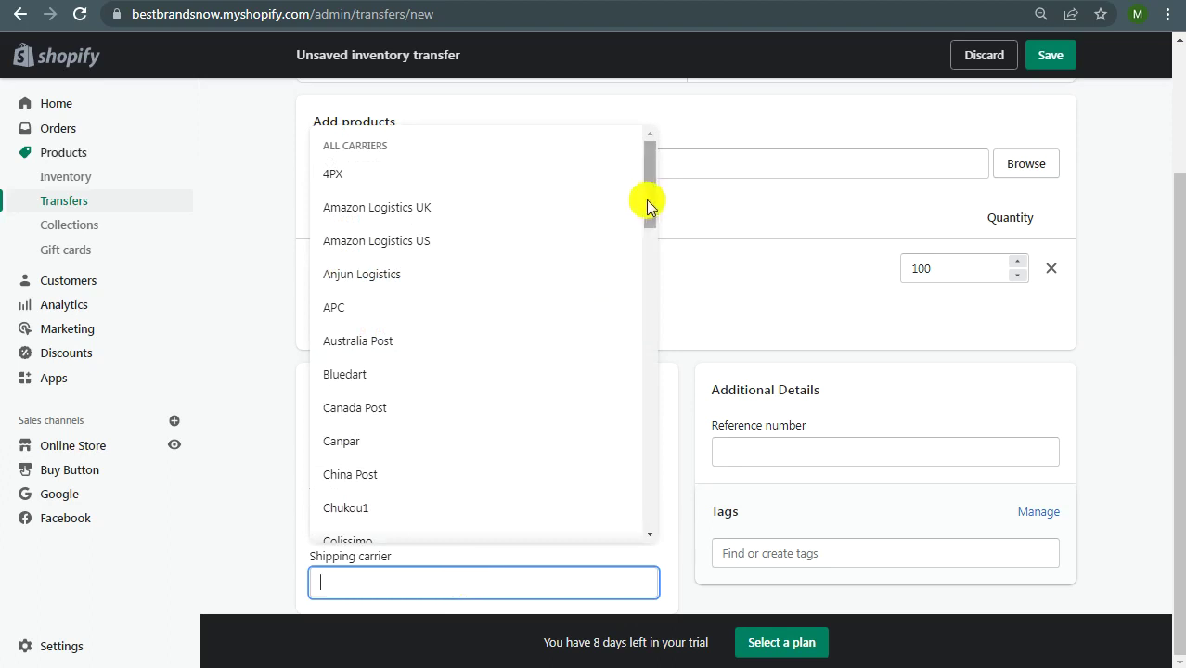
pyautogui.moveTo(648, 204); pyautogui.dragTo(659, 549)
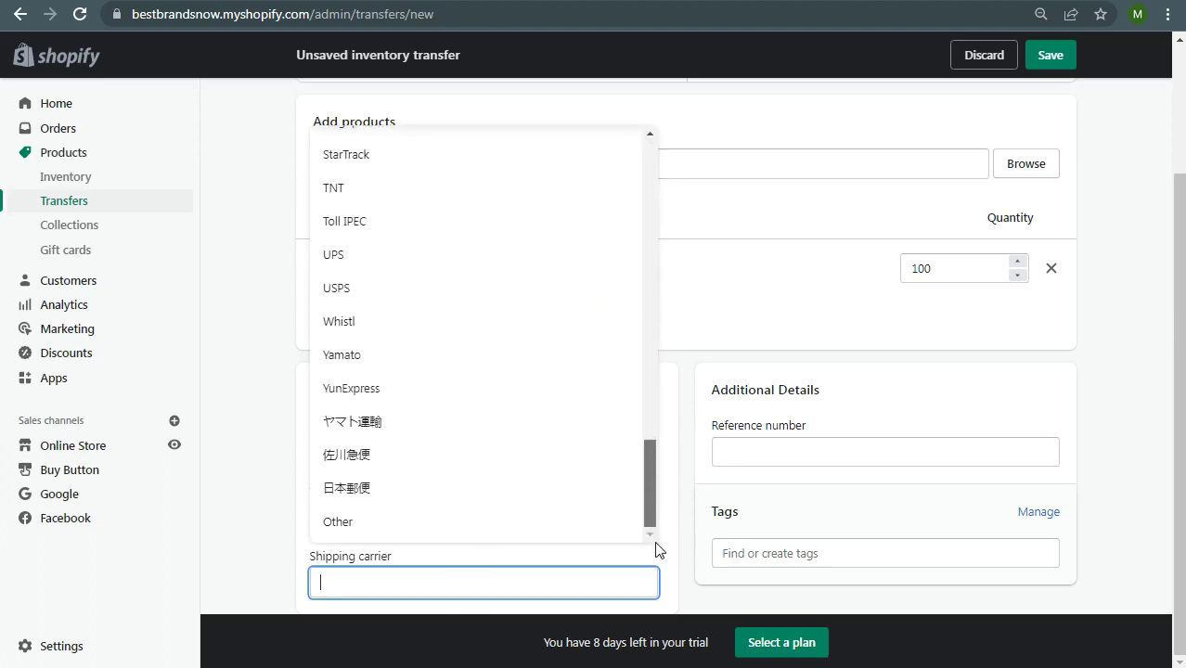
pyautogui.click(349, 525)
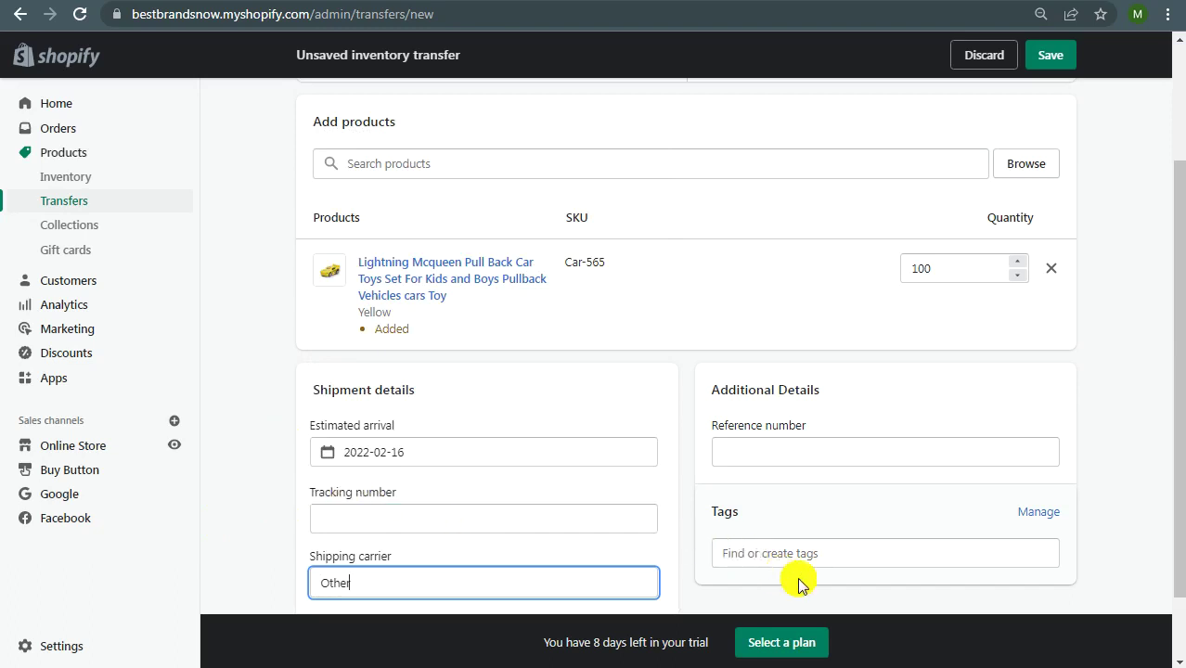
pyautogui.scroll(-1, 683, 406)
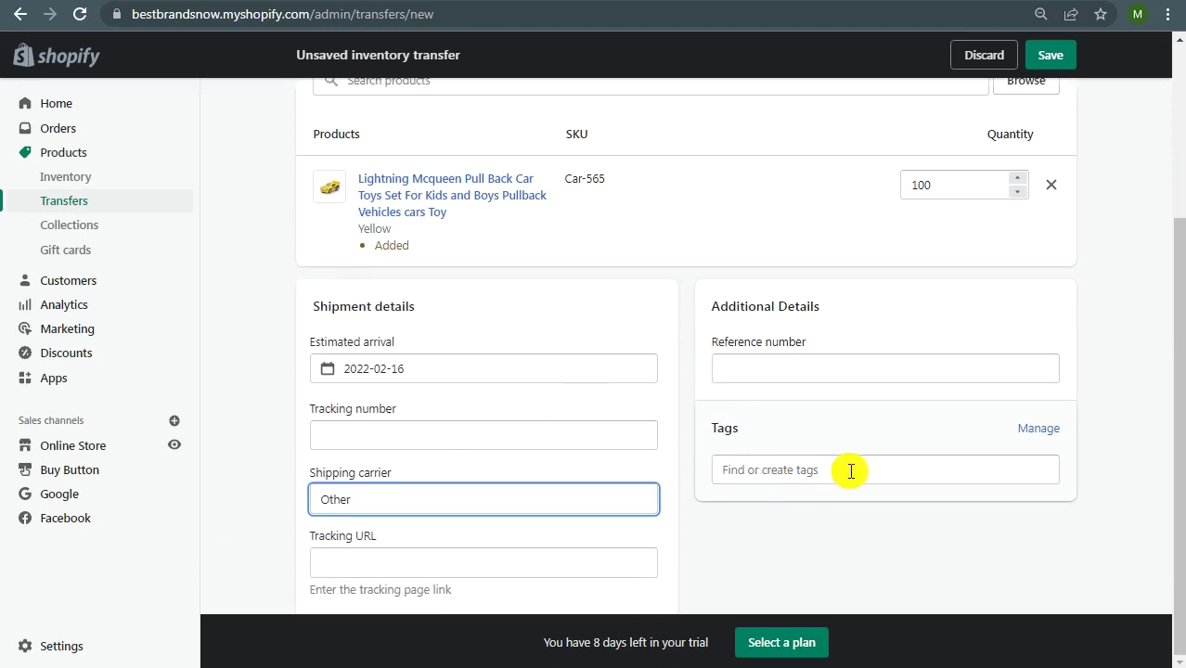
pyautogui.click(404, 557)
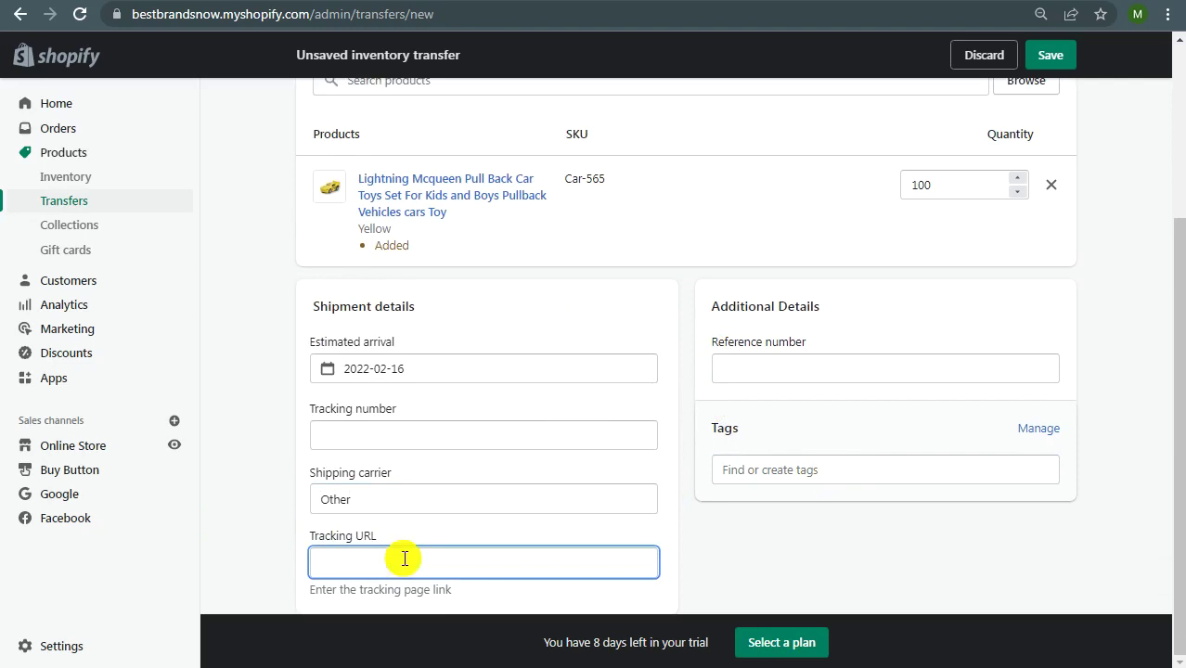
pyautogui.scroll(1, 1117, 291)
pyautogui.scroll(2, 1117, 291)
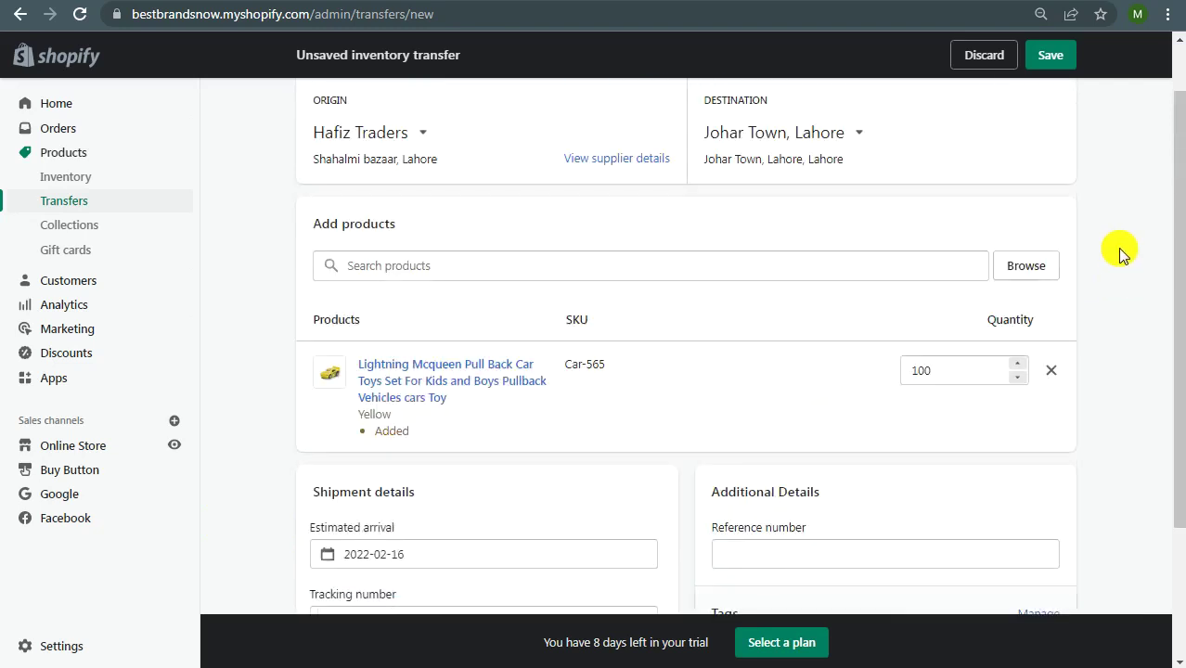
# Step: Save transfer #T0003 as Pending and view inventory, where yellow Car-565 shows 100 incoming
pyautogui.click(1052, 61)
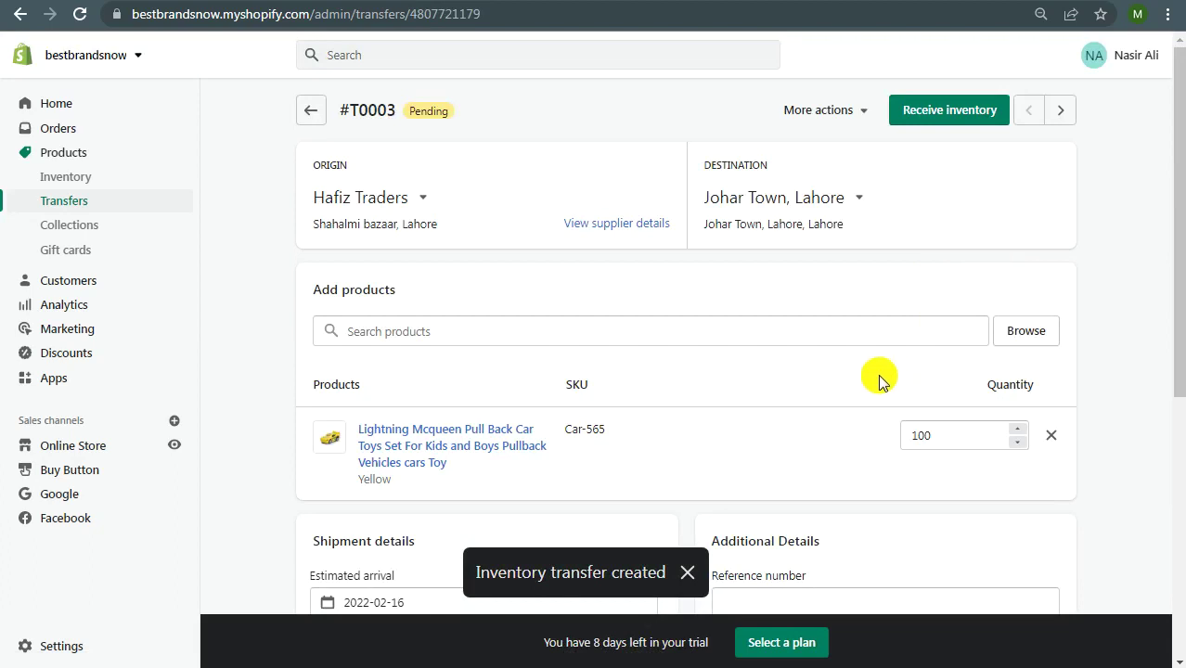
pyautogui.moveTo(411, 110); pyautogui.dragTo(455, 119)
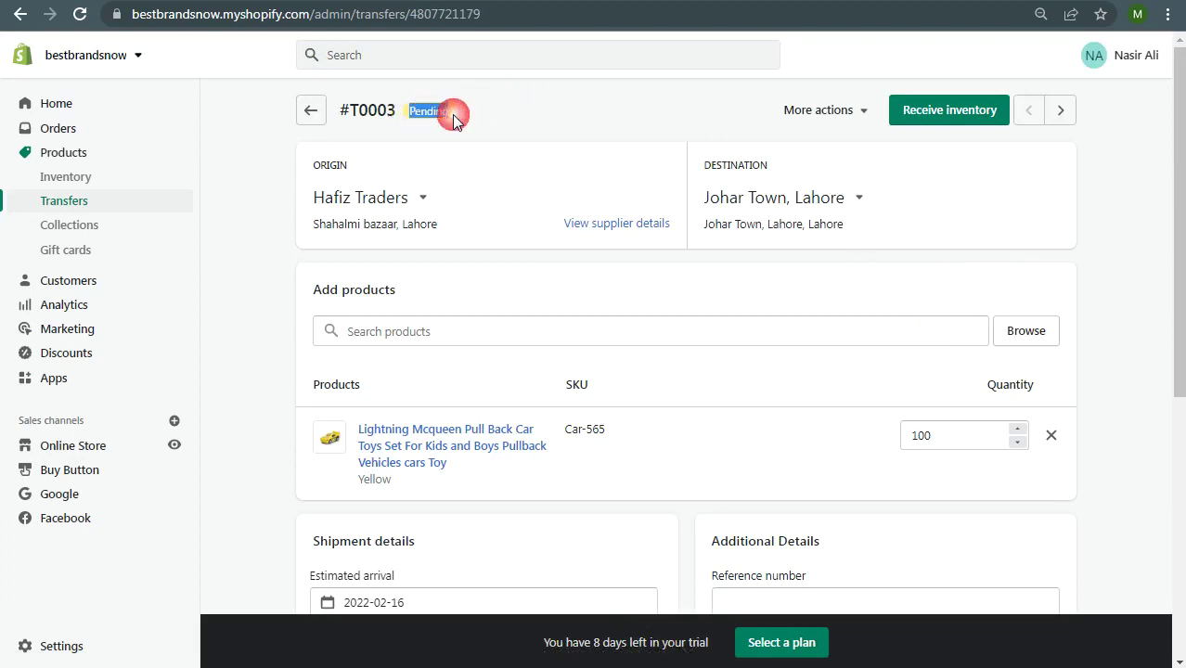
pyautogui.click(70, 178)
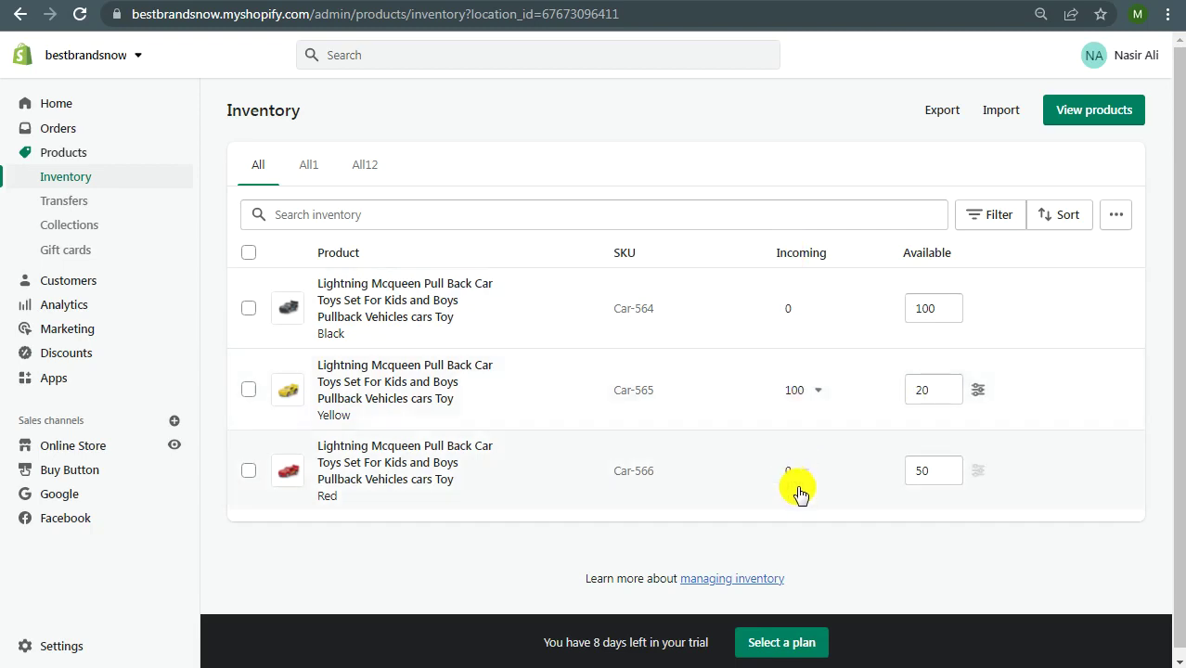
# Step: Check which transfers make up yellow Car-565's 100 incoming and browse the Transfers list
pyautogui.click(820, 392)
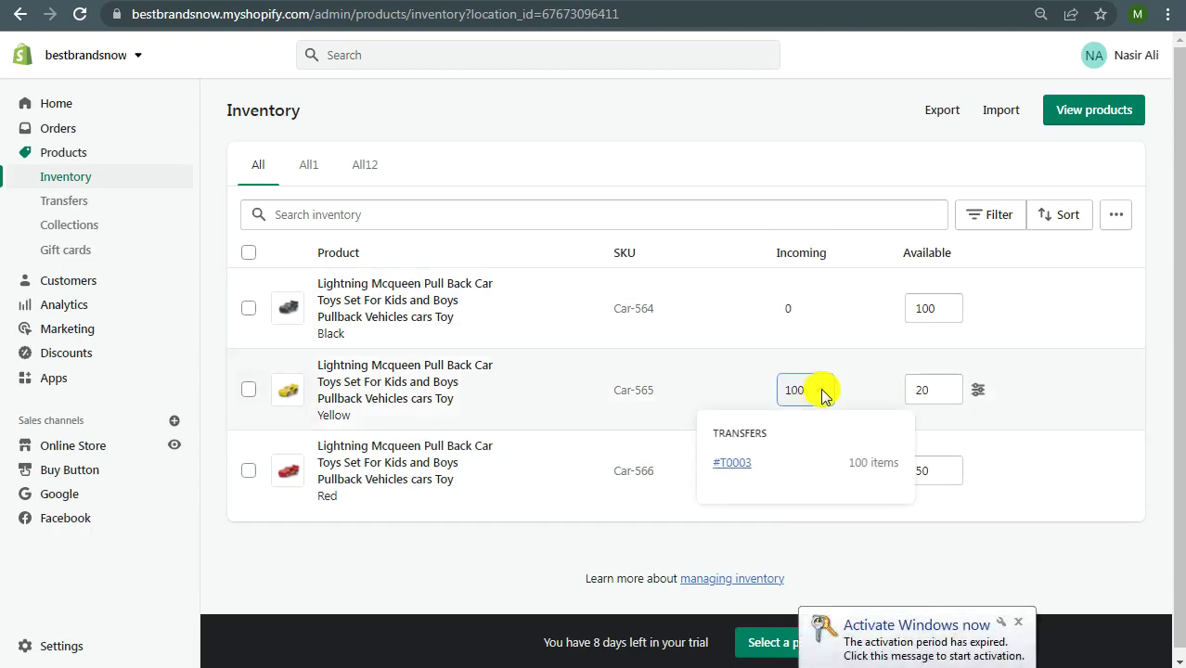
pyautogui.click(825, 397)
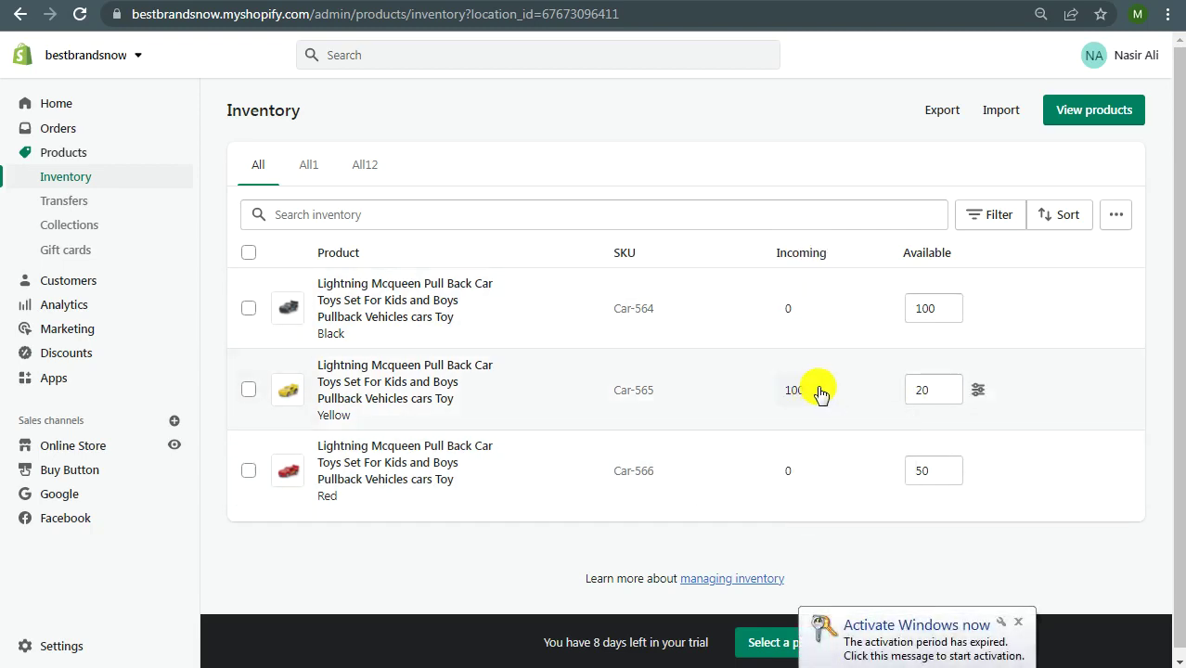
pyautogui.click(65, 202)
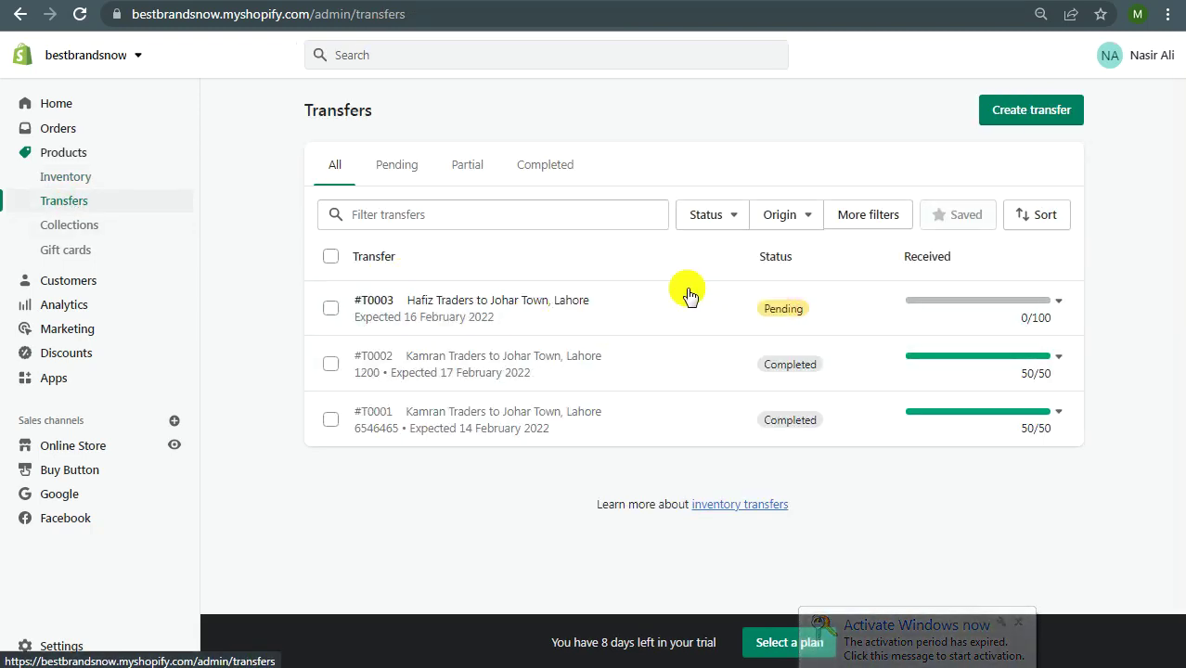
pyautogui.click(89, 182)
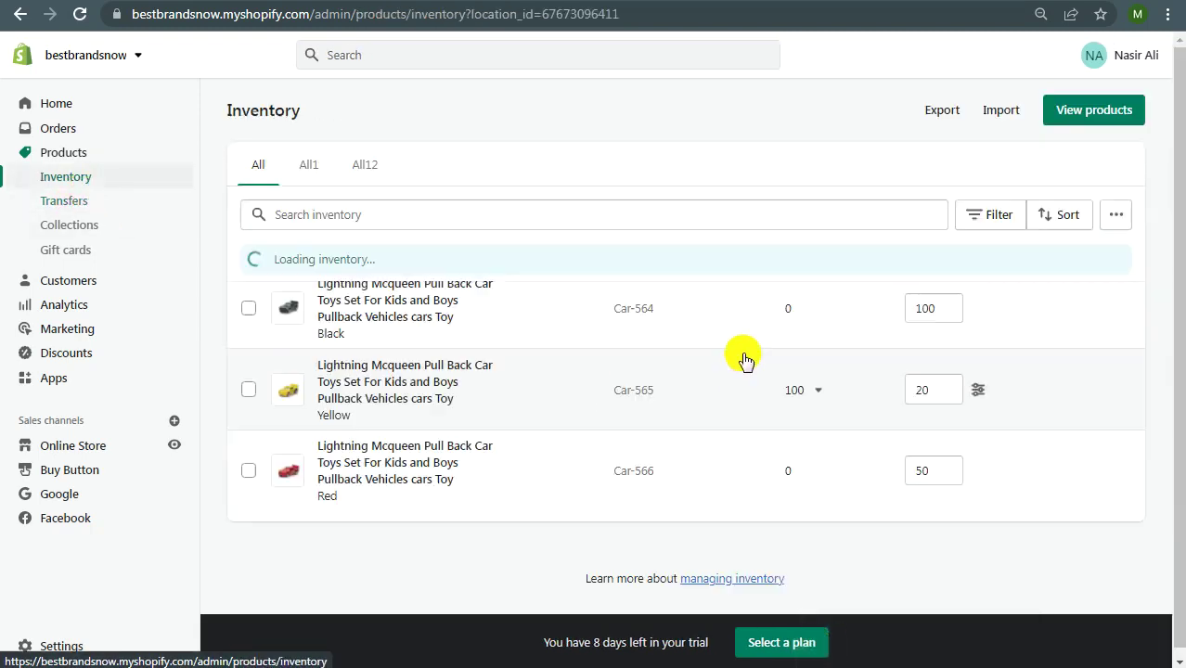
# Step: Open transfer #T0003 (Hafiz Traders to Johar Town, Lahore) and review its details
pyautogui.click(803, 391)
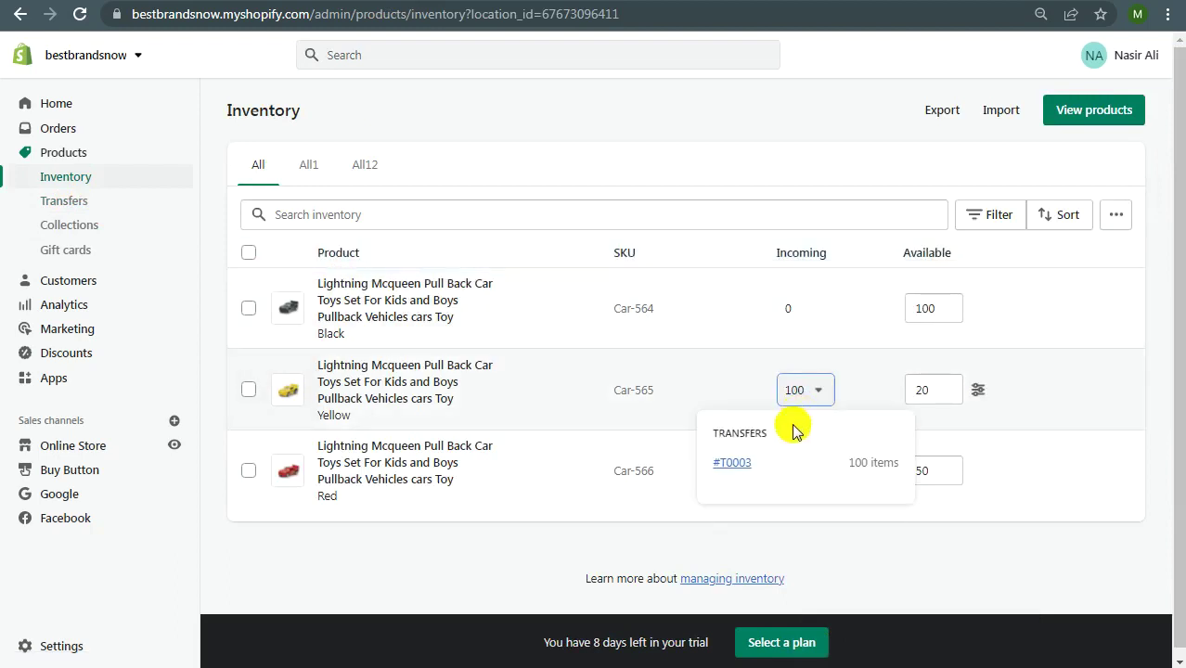
pyautogui.click(730, 462)
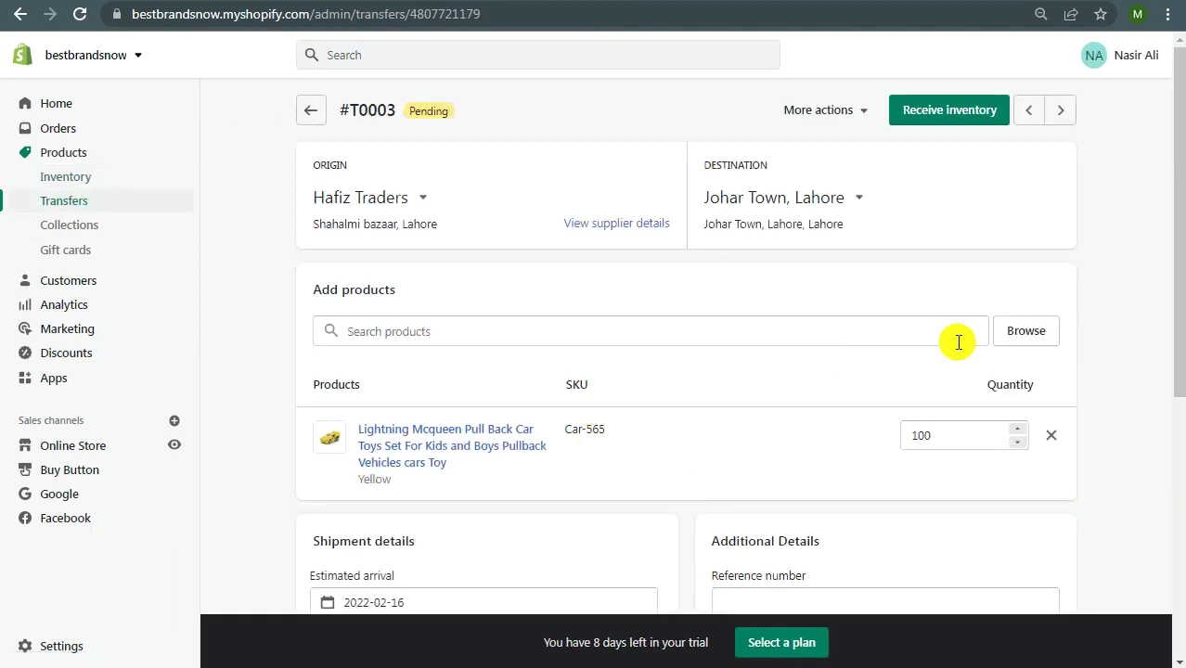
pyautogui.scroll(-4, 668, 222)
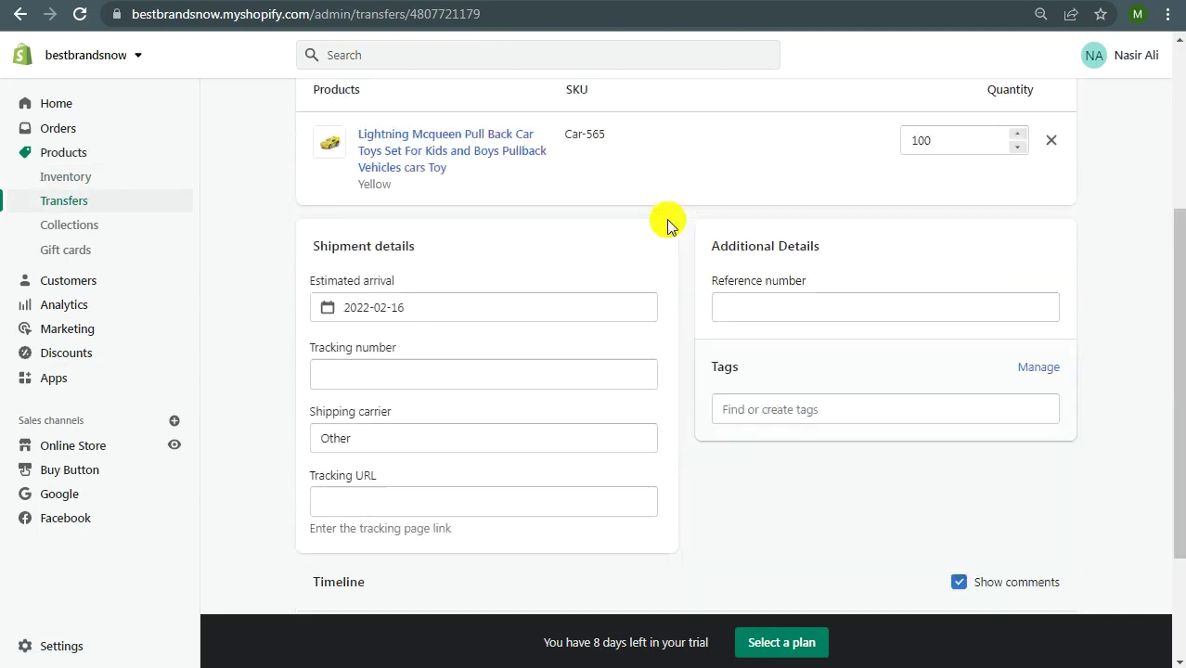
pyautogui.scroll(4, 665, 232)
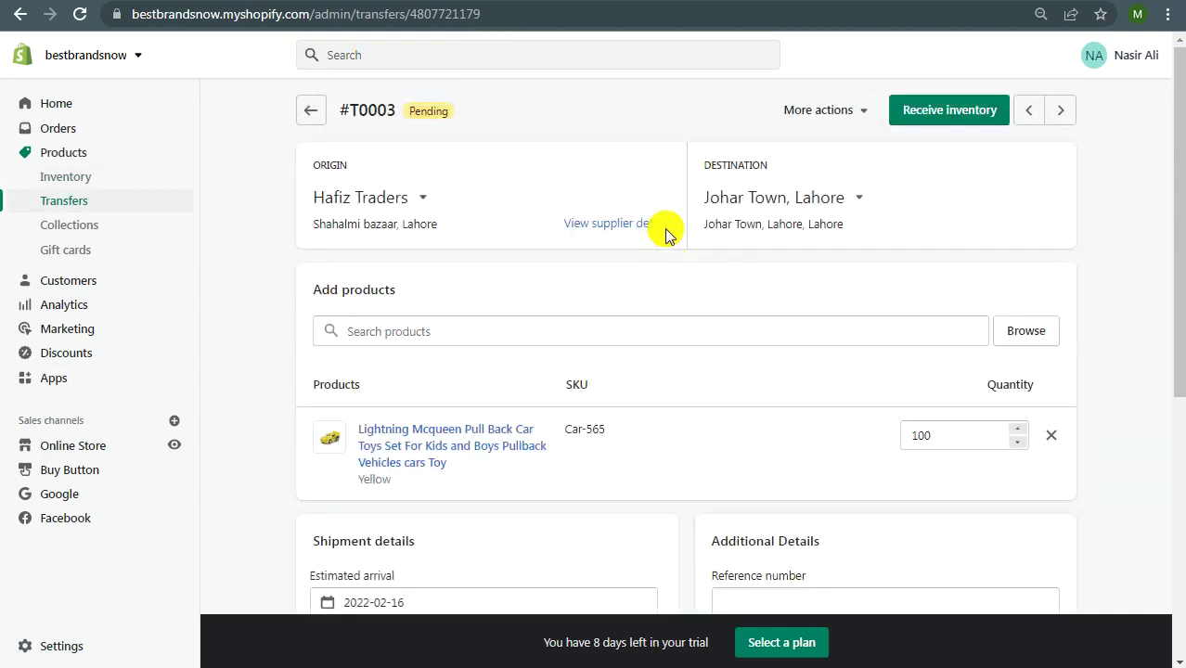
pyautogui.click(81, 209)
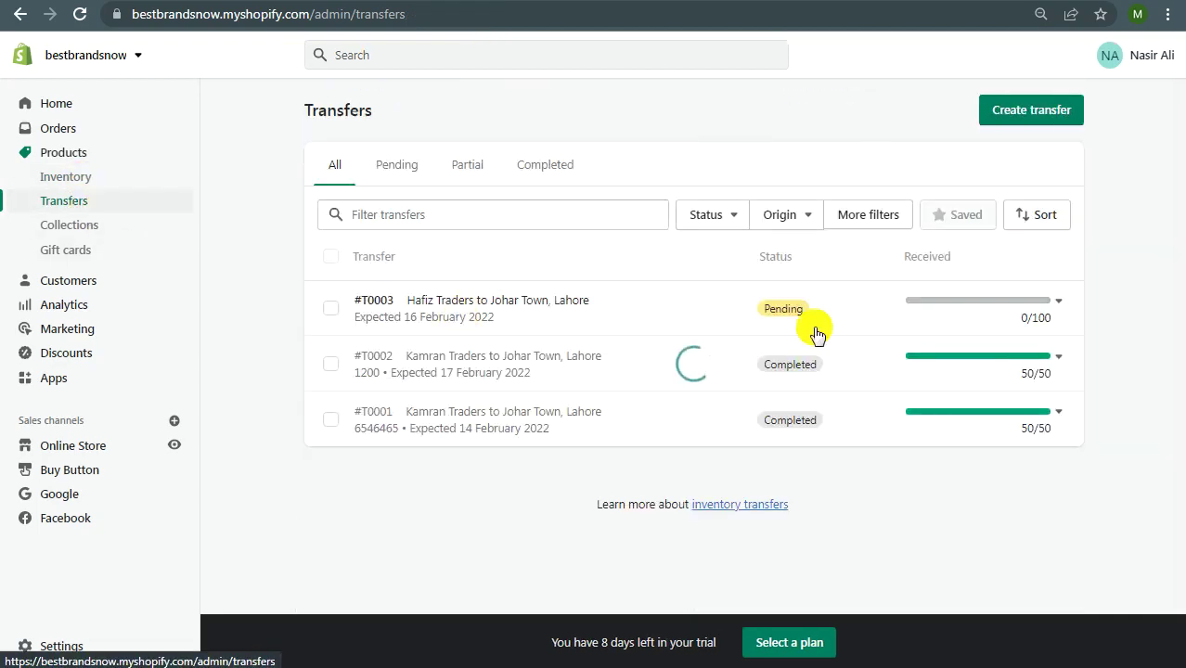
pyautogui.click(788, 313)
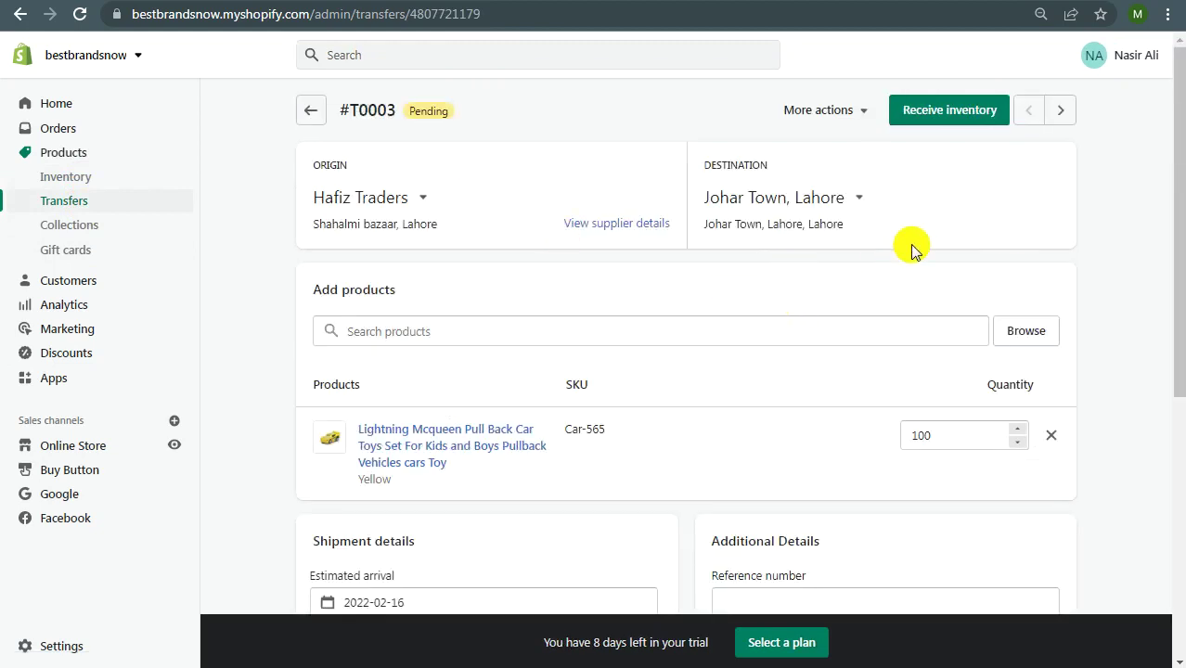
pyautogui.scroll(-1, 912, 247)
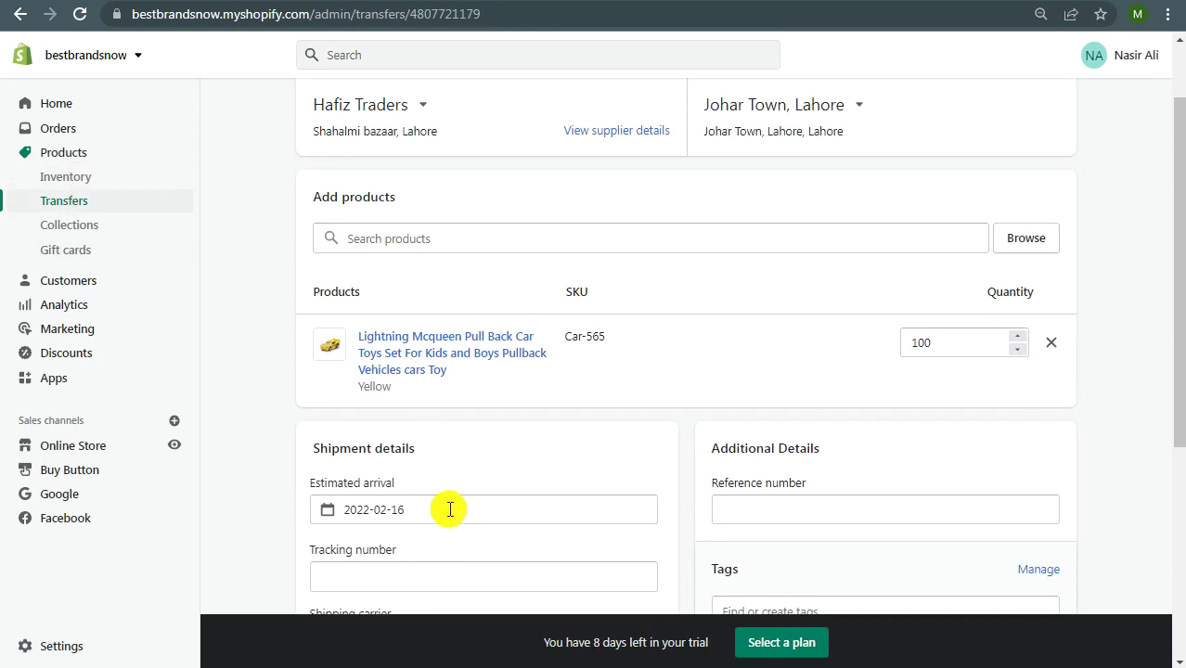
pyautogui.scroll(1, 627, 453)
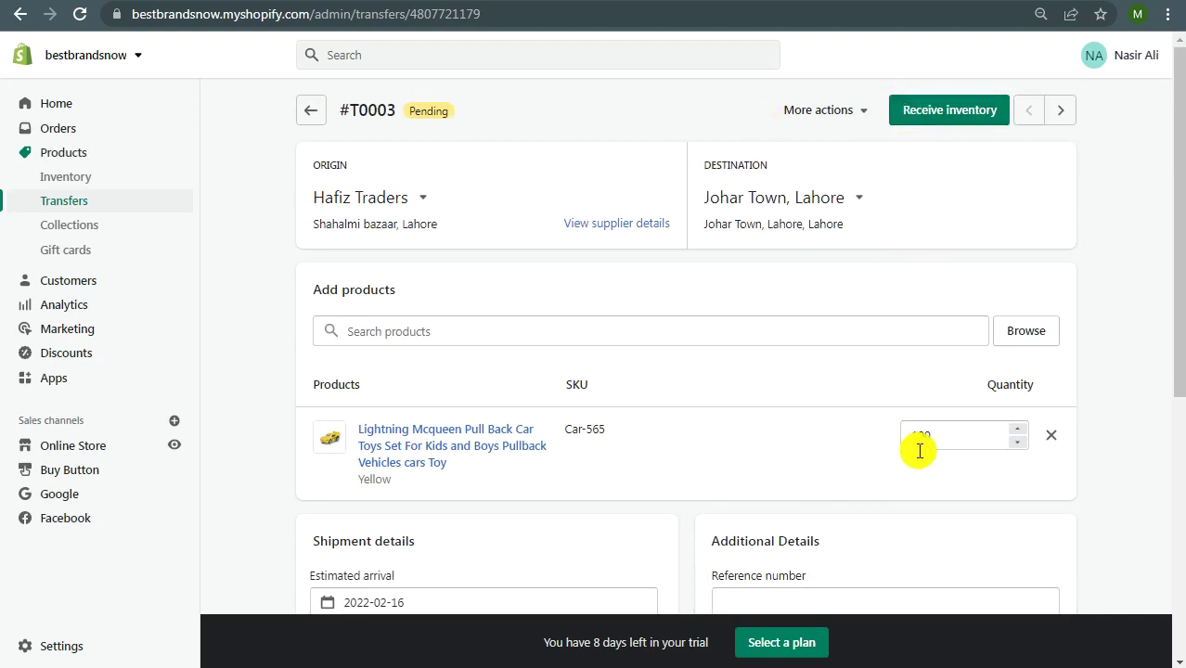
# Step: Start receiving #T0003 and try accepting 95 of the 100 units
pyautogui.click(924, 116)
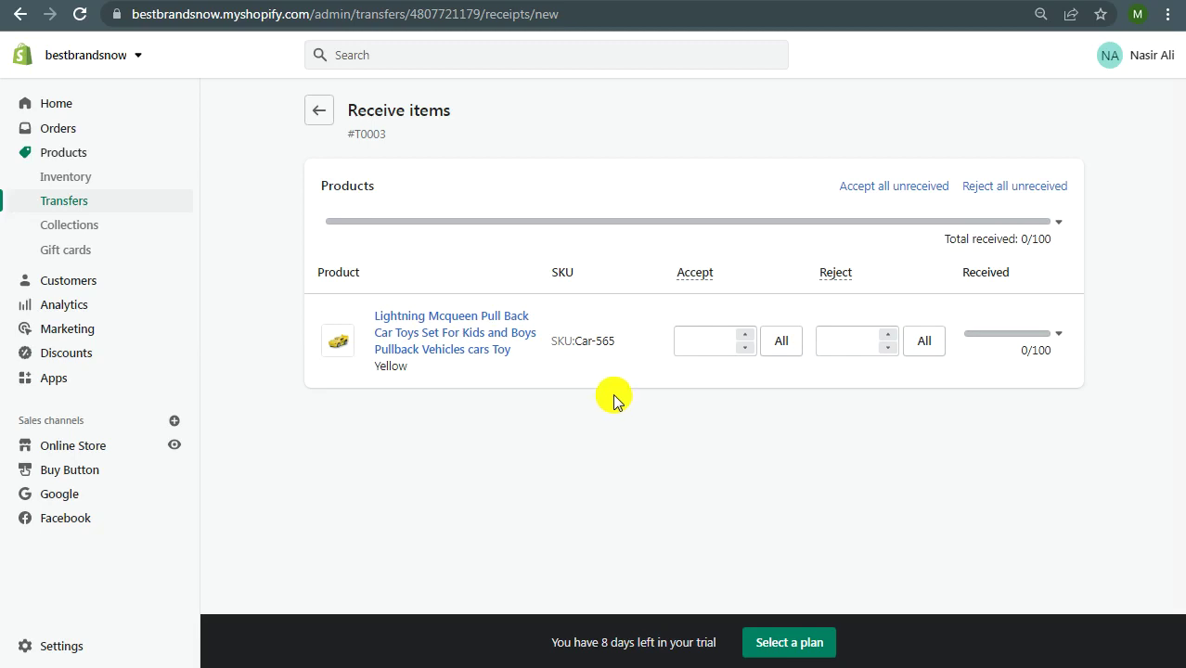
pyautogui.click(780, 348)
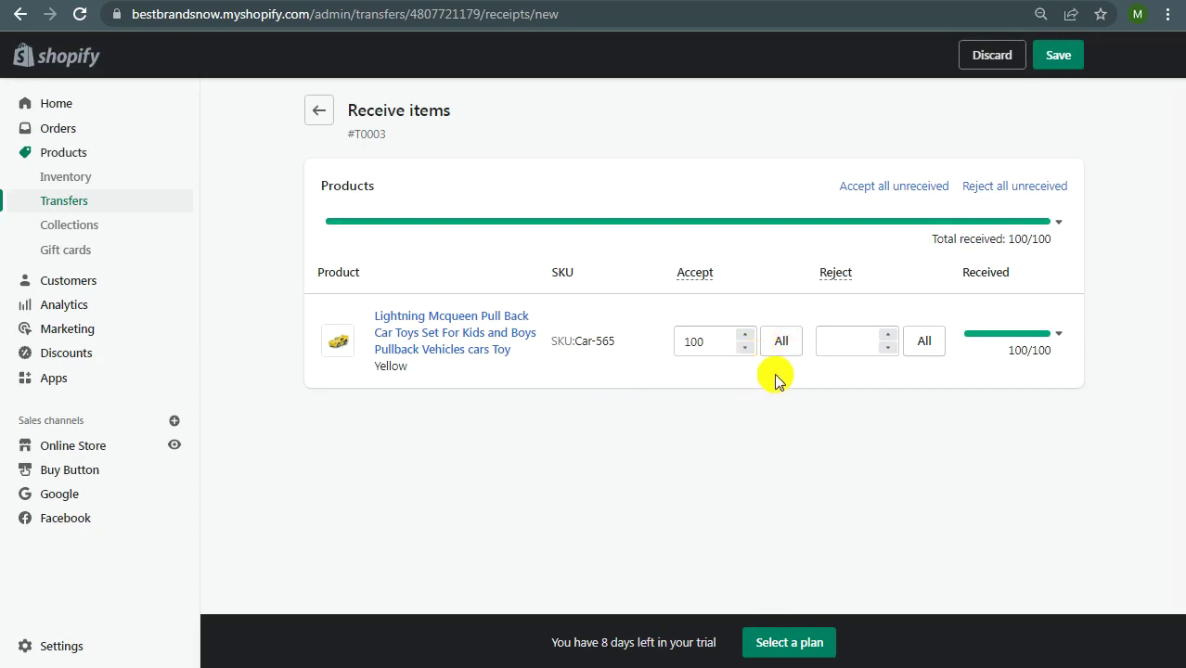
pyautogui.doubleClick(691, 342)
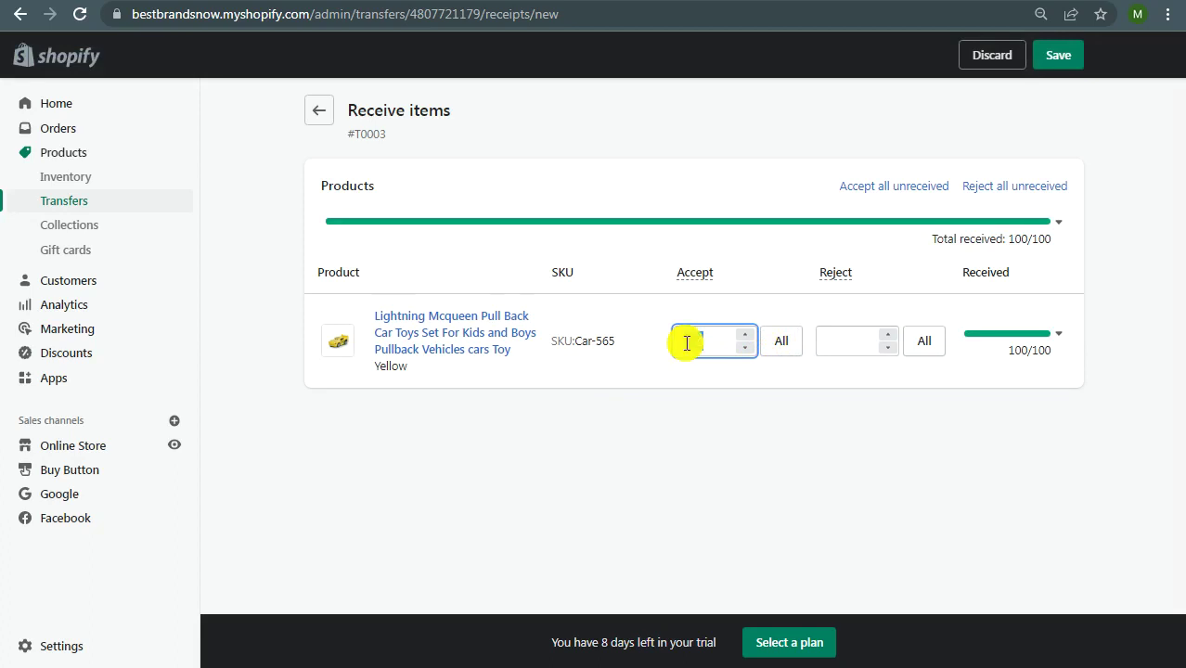
pyautogui.write('95')
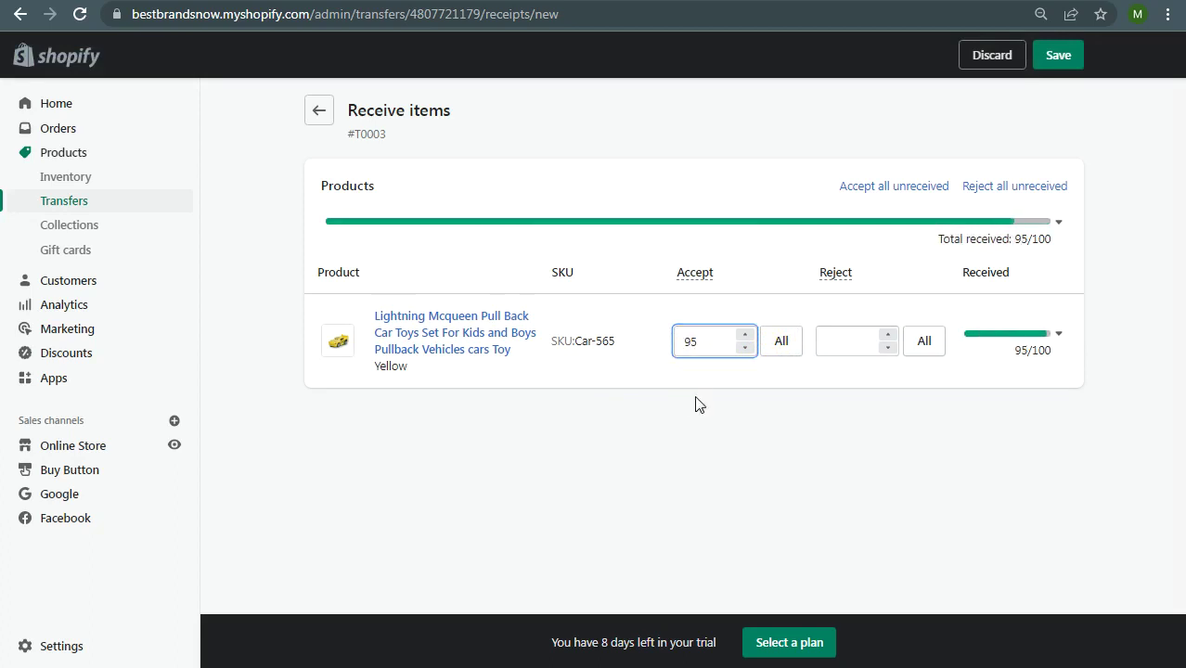
pyautogui.click(697, 401)
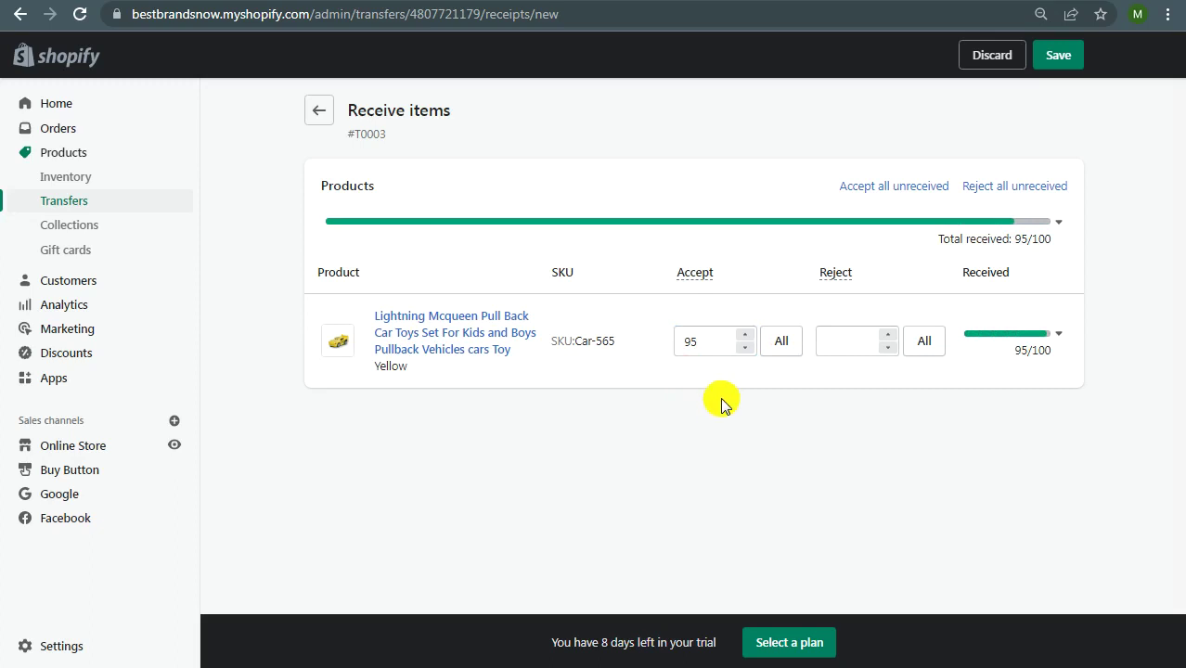
# Step: Try 5 rejected, then reset to 100 accepted with 0 rejected and save the receipt
pyautogui.click(837, 341)
pyautogui.write('5')
pyautogui.click(873, 440)
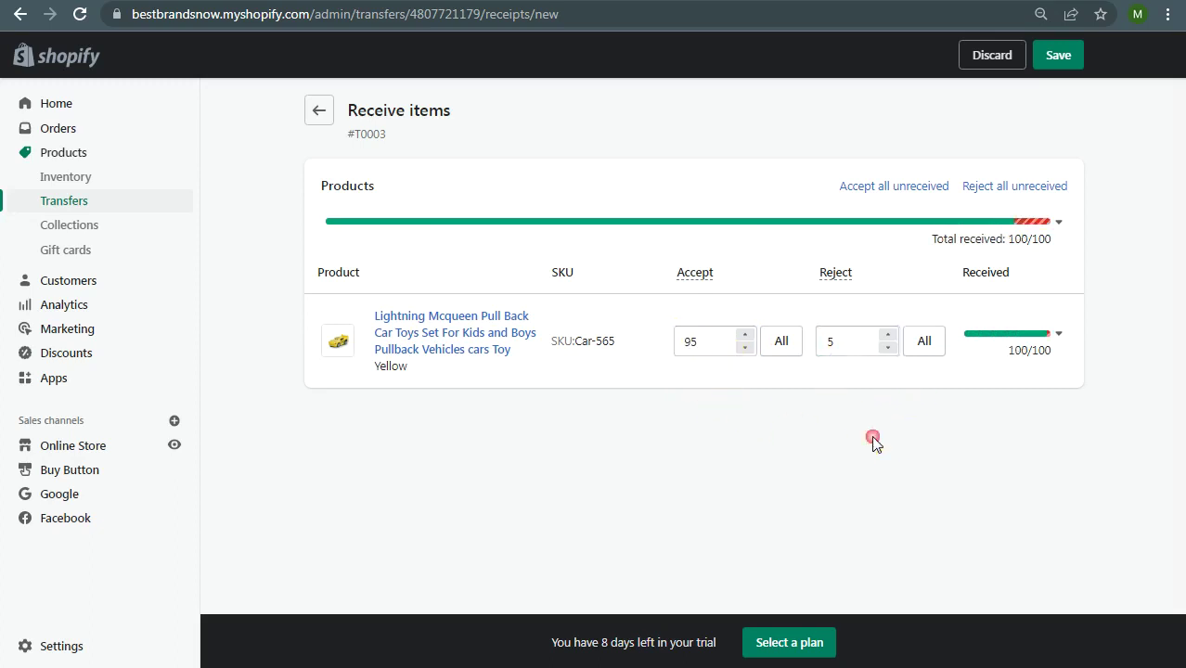
pyautogui.doubleClick(701, 342)
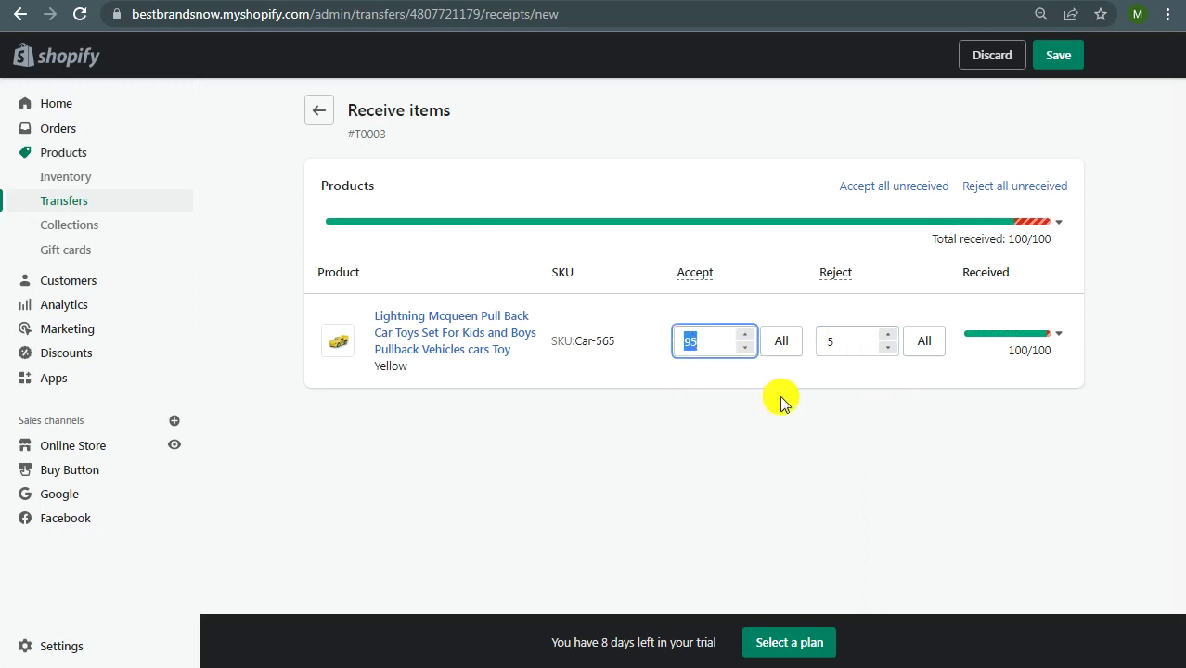
pyautogui.press('BackSpace')
pyautogui.doubleClick(834, 343)
pyautogui.write('0')
pyautogui.click(778, 343)
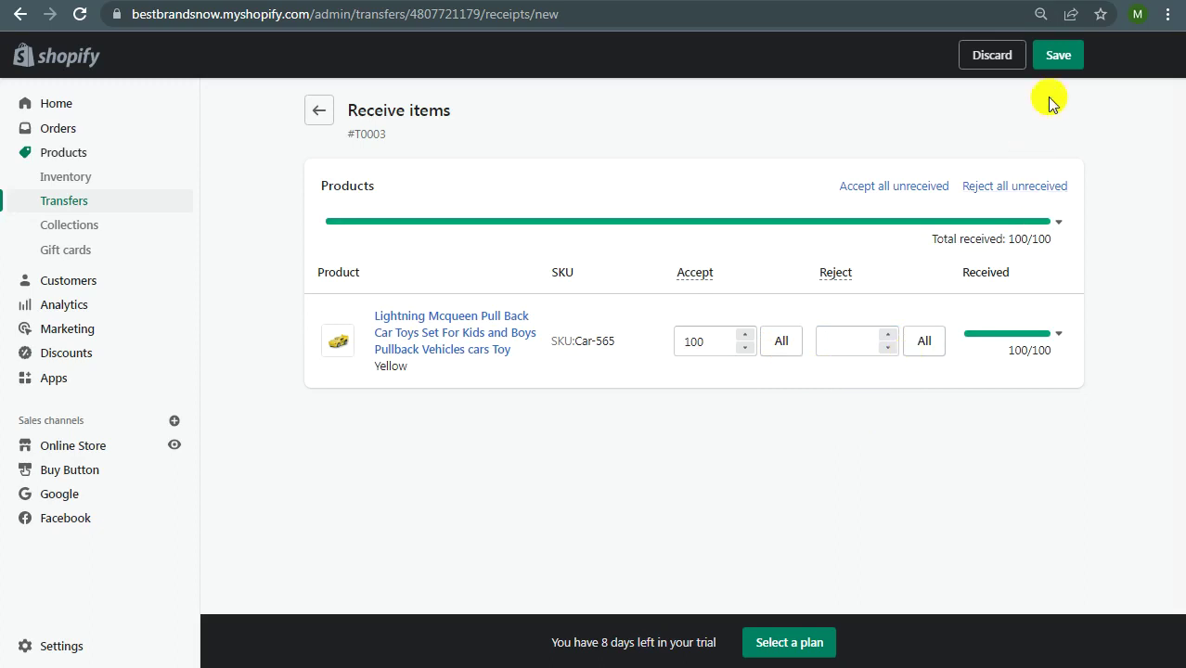
pyautogui.click(1054, 59)
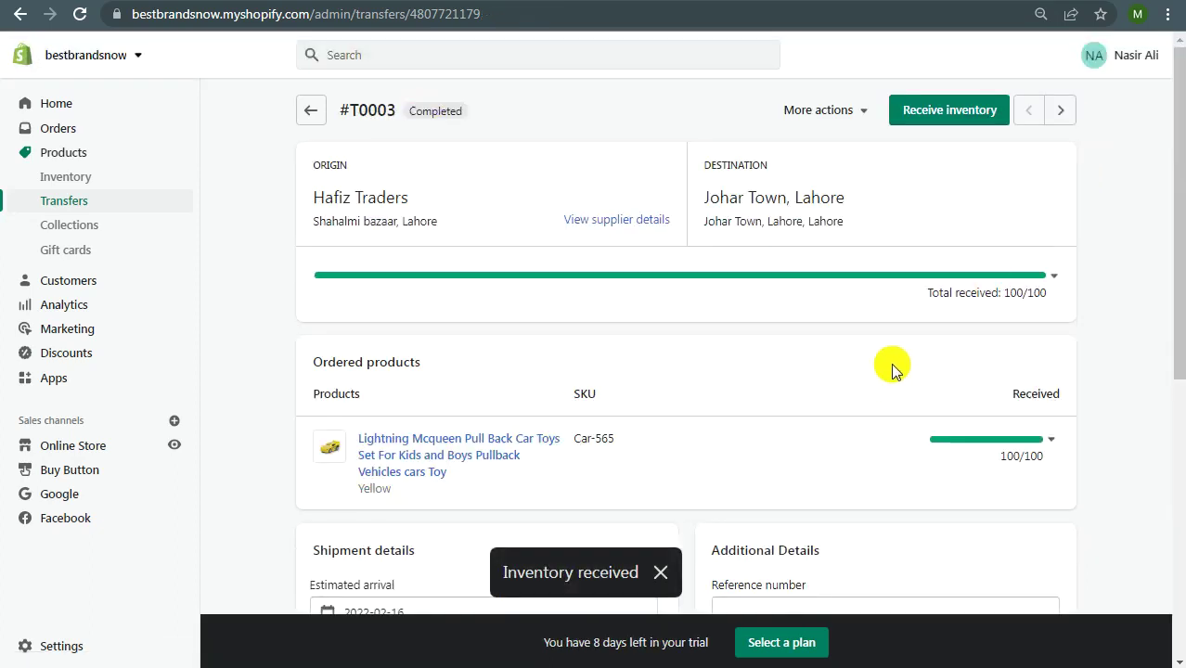
# Step: Open completed transfer #T0003 from the Transfers list showing 100/100 received, then return to inventory
pyautogui.click(76, 212)
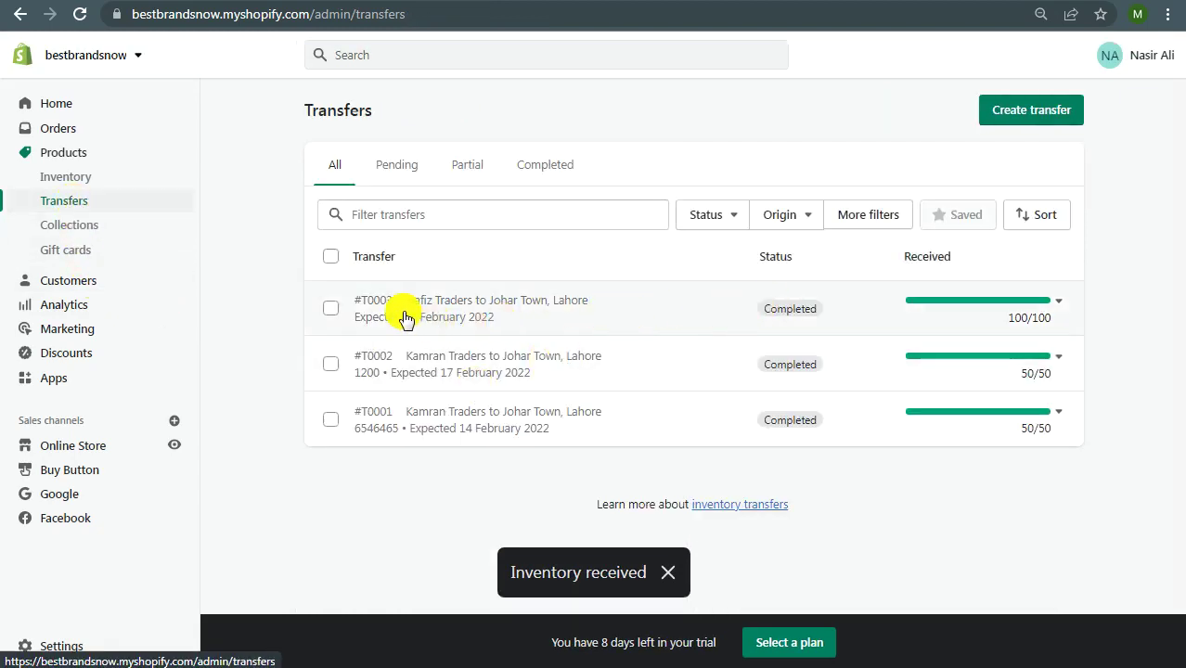
pyautogui.moveTo(759, 311); pyautogui.dragTo(816, 317)
pyautogui.click(819, 314)
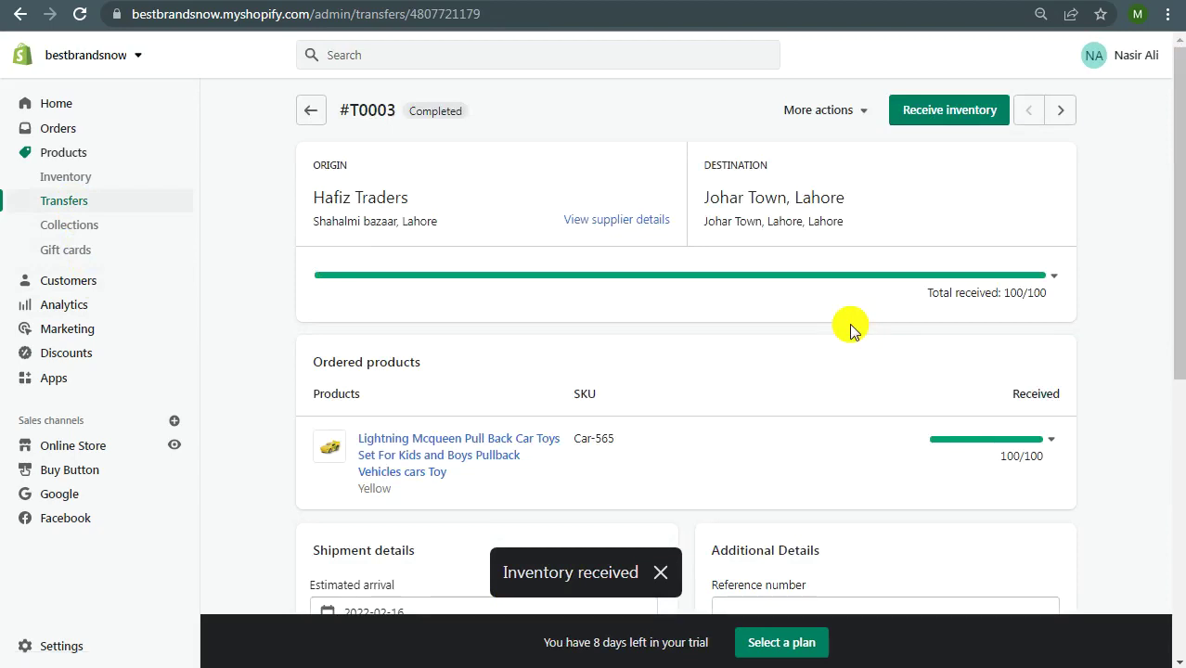
pyautogui.click(74, 177)
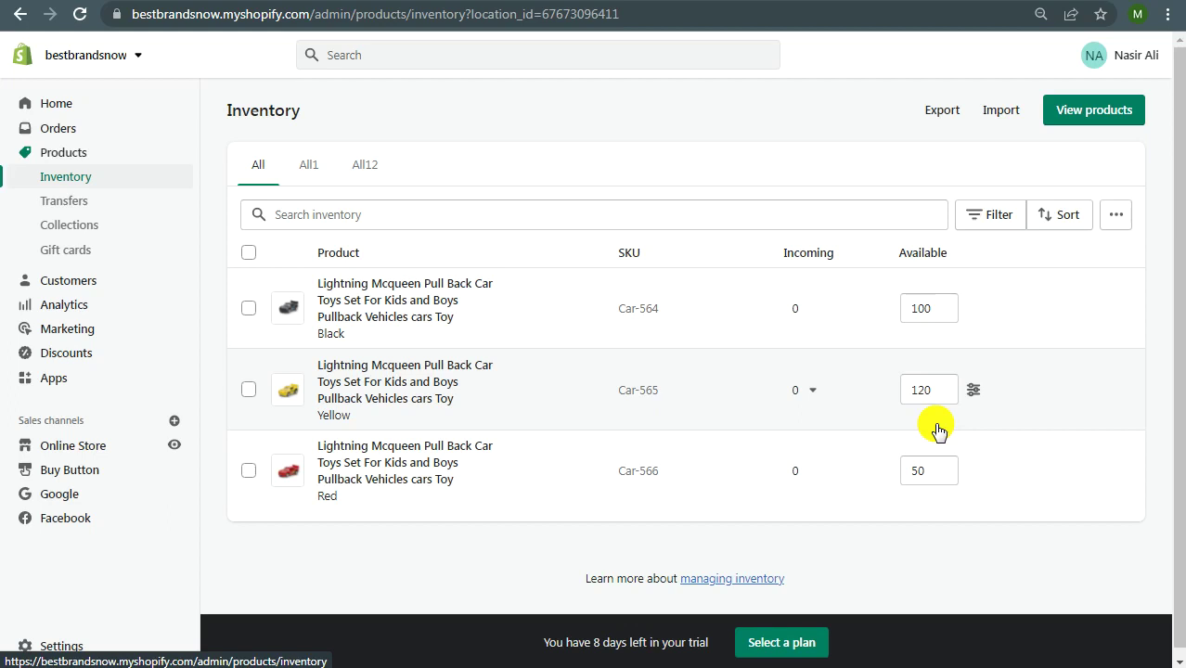
# Step: Review inventory: 100 Black, 120 Yellow and 50 Red Lightning Mcqueen toys available, none incoming
pyautogui.click(1026, 666)
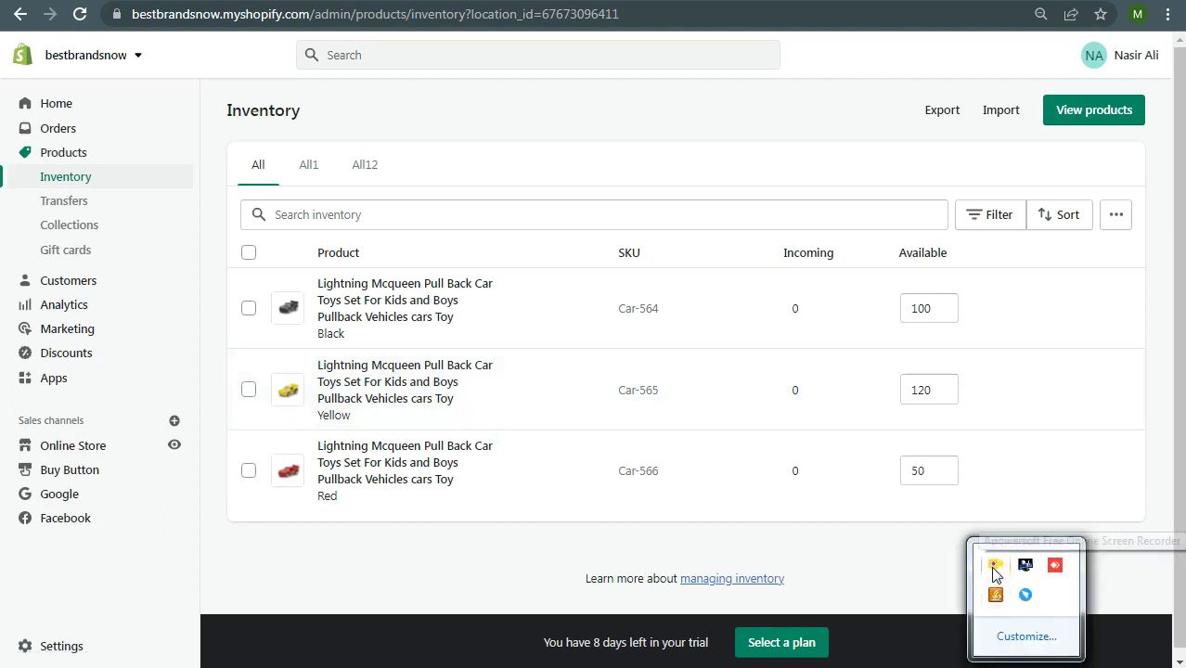